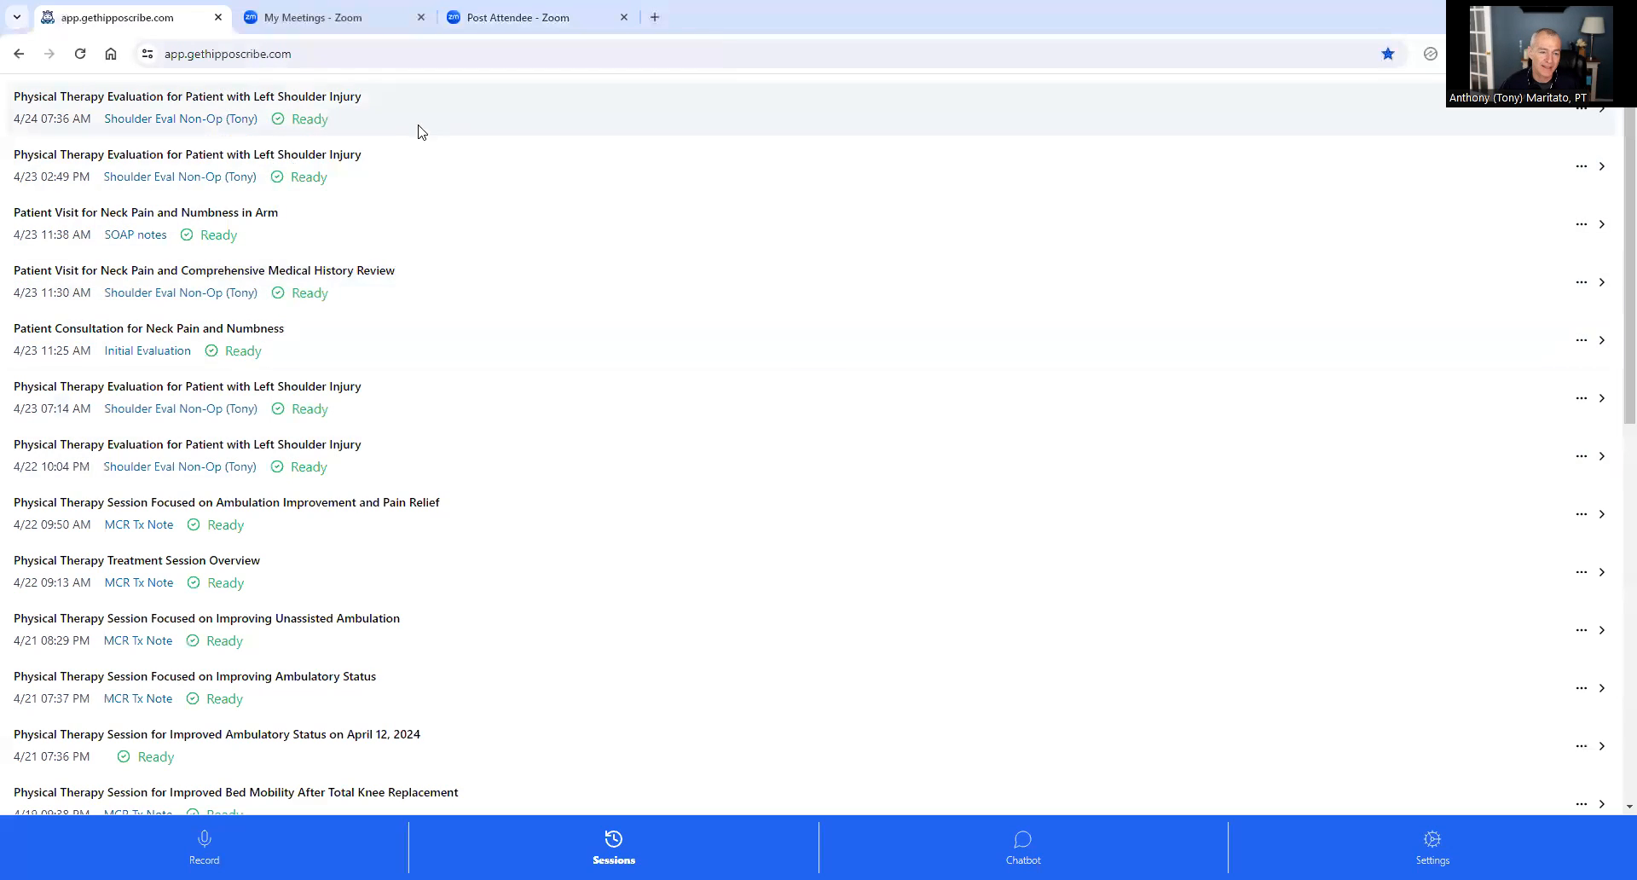
Open the 4/24 07:36 AM left shoulder injury evaluation and highlight its Assessment heading.
{"action": "left_click", "coordinate": [420, 129]}
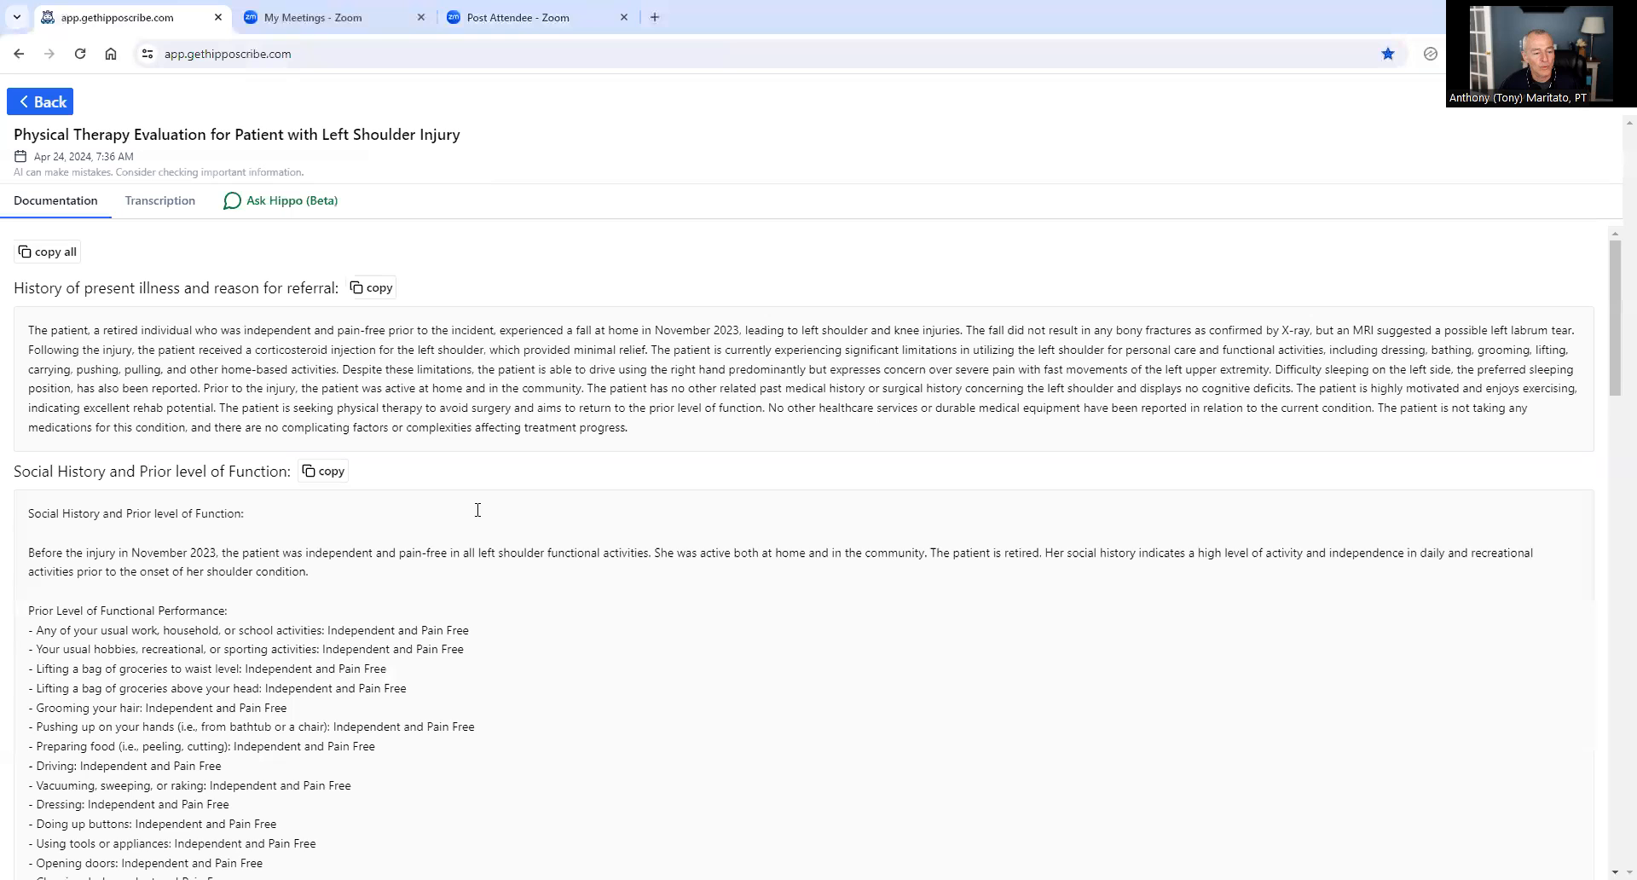
{"action": "scroll", "coordinate": [478, 510], "scroll_direction": "down", "scroll_amount": 8}
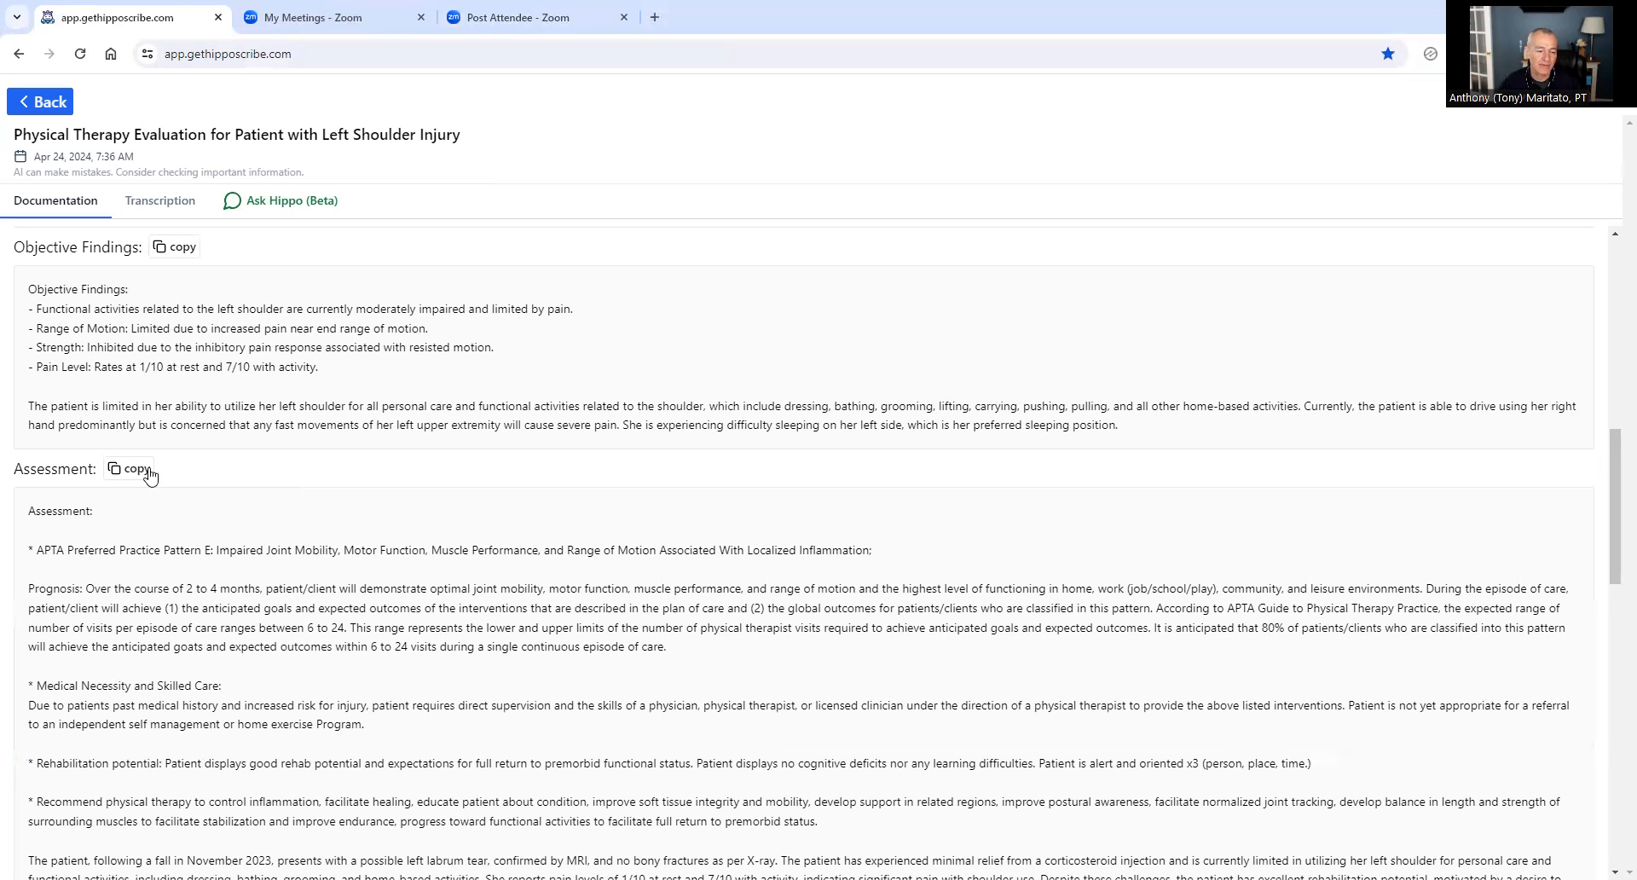
{"action": "double_click", "coordinate": [53, 468]}
{"action": "scroll", "coordinate": [271, 466], "scroll_direction": "down", "scroll_amount": 1}
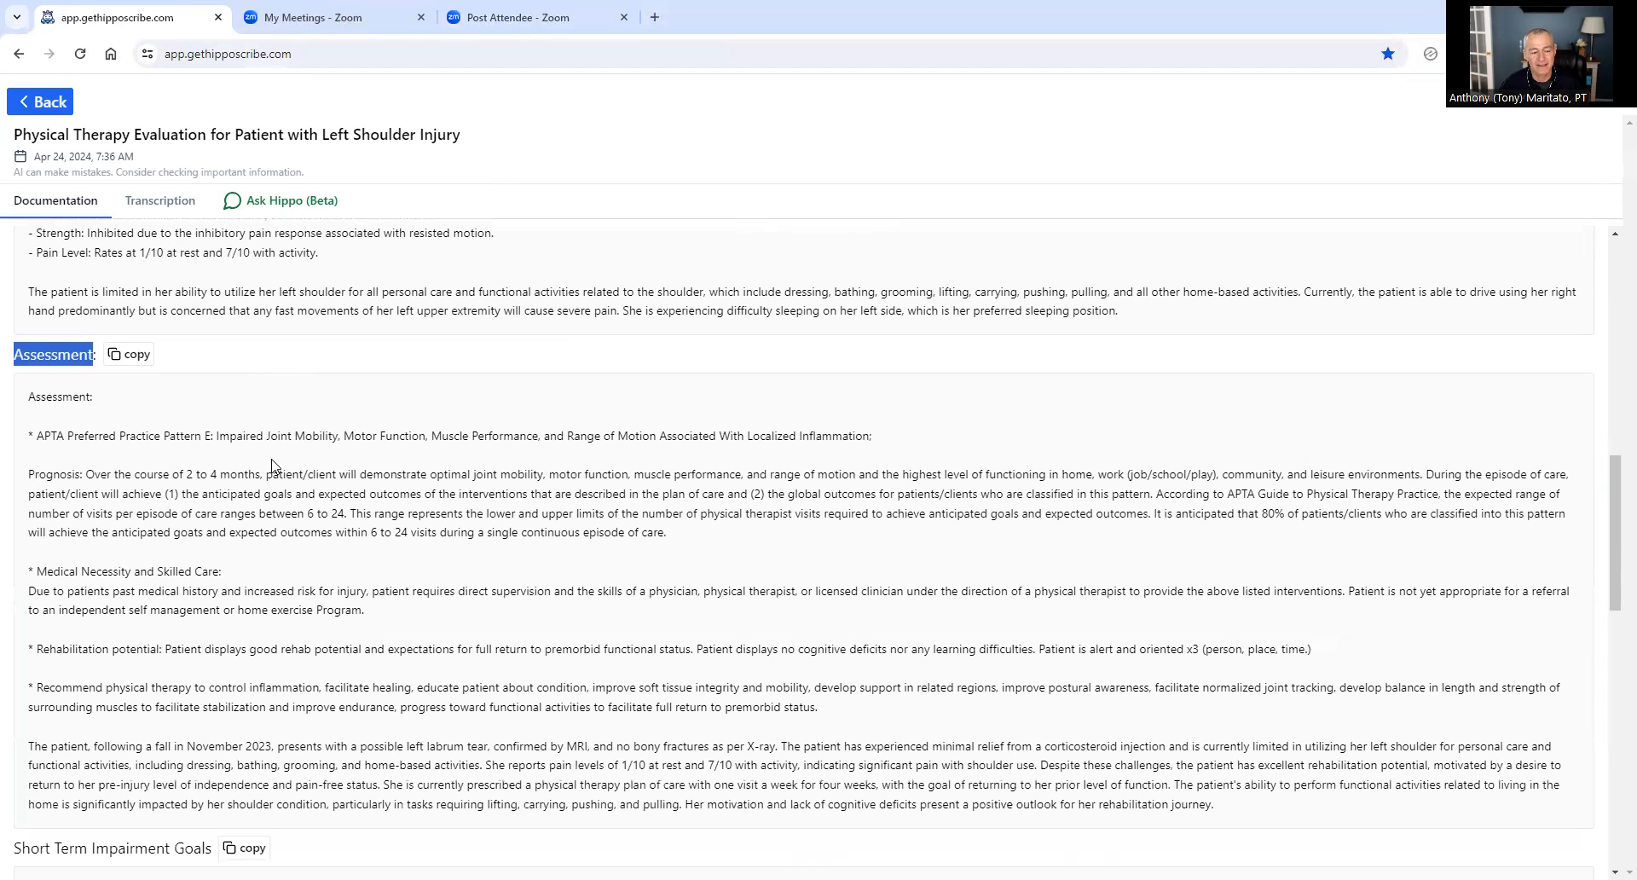
Highlight the APTA practice pattern and the prognosis phrases on months of care, visit range and 80% of patients in the Assessment.
{"action": "left_click_drag", "start_coordinate": [32, 436], "coordinate": [384, 445]}
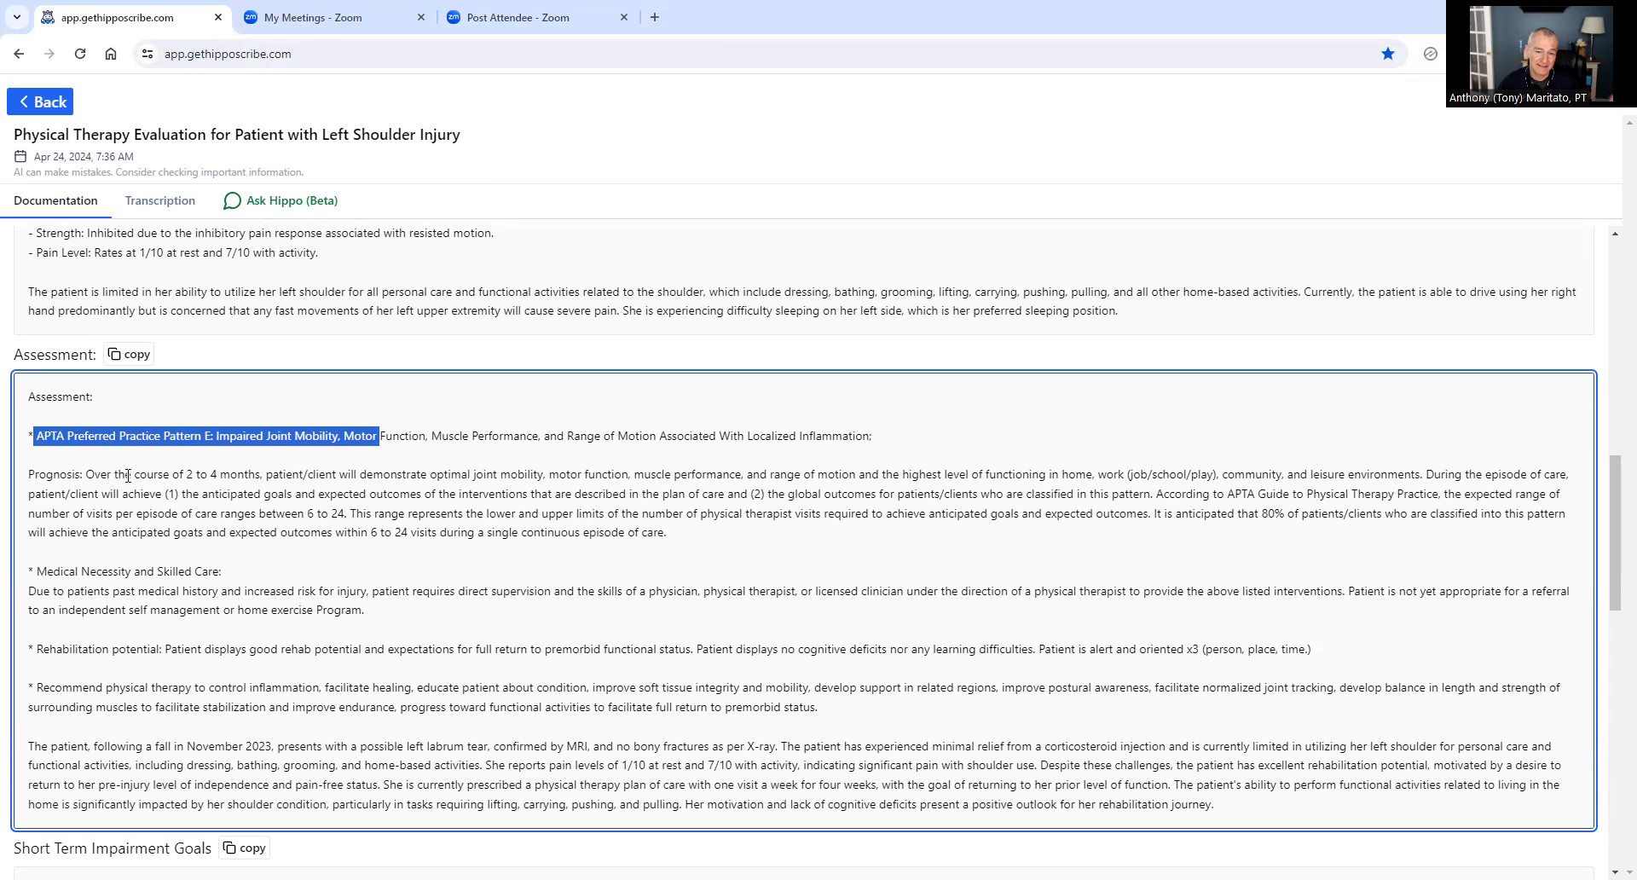
{"action": "left_click_drag", "start_coordinate": [128, 475], "coordinate": [250, 477]}
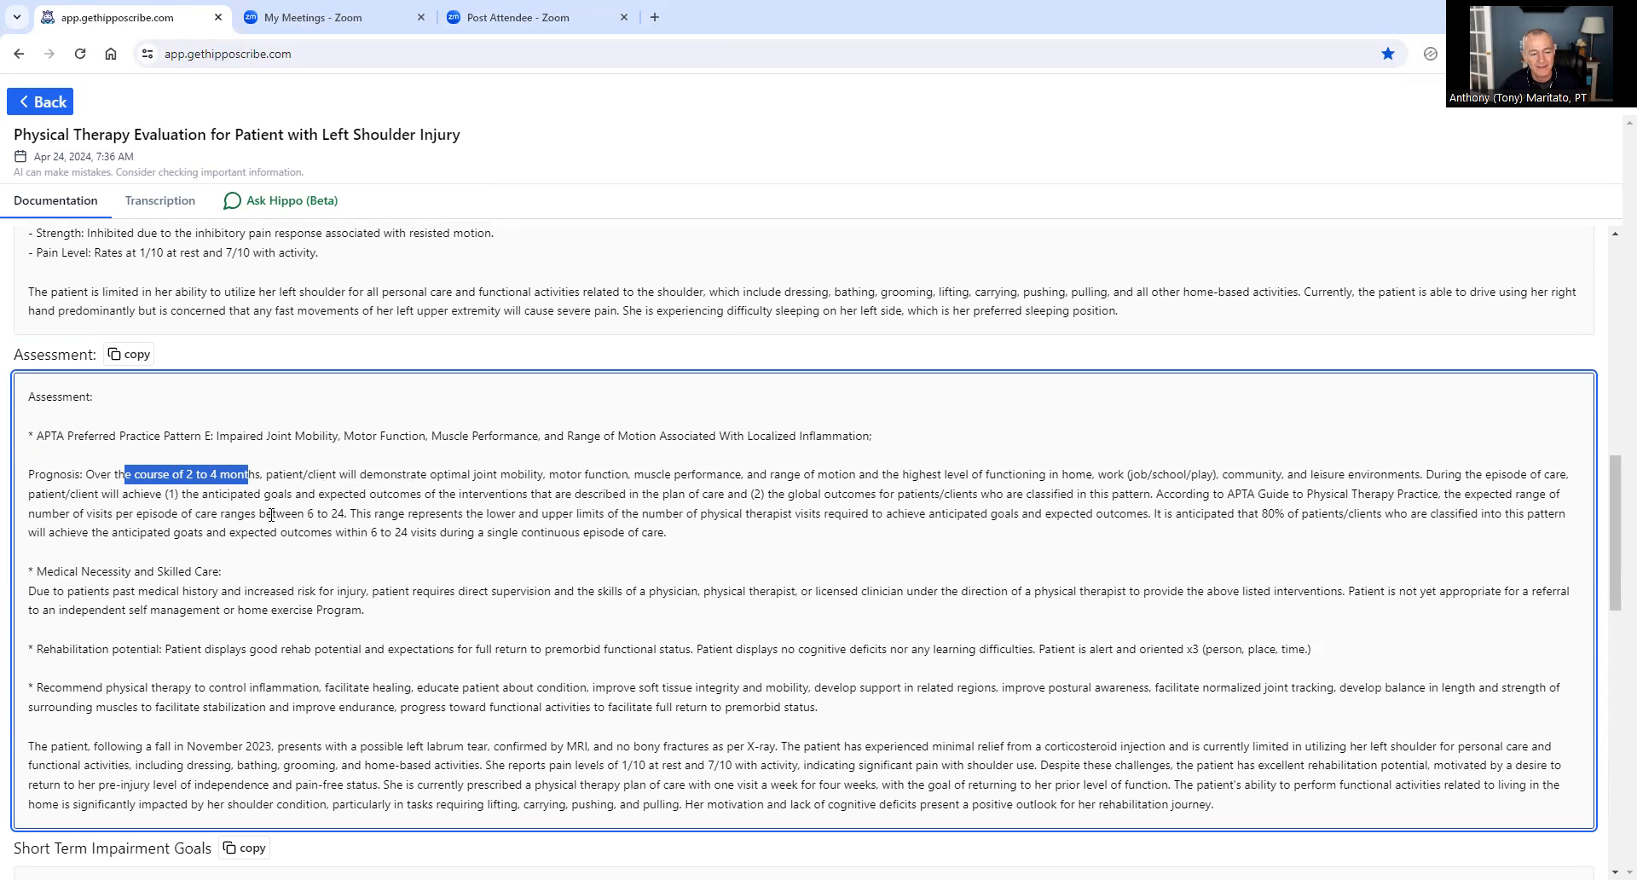
{"action": "left_click", "coordinate": [176, 514]}
{"action": "left_click_drag", "start_coordinate": [178, 514], "coordinate": [352, 514]}
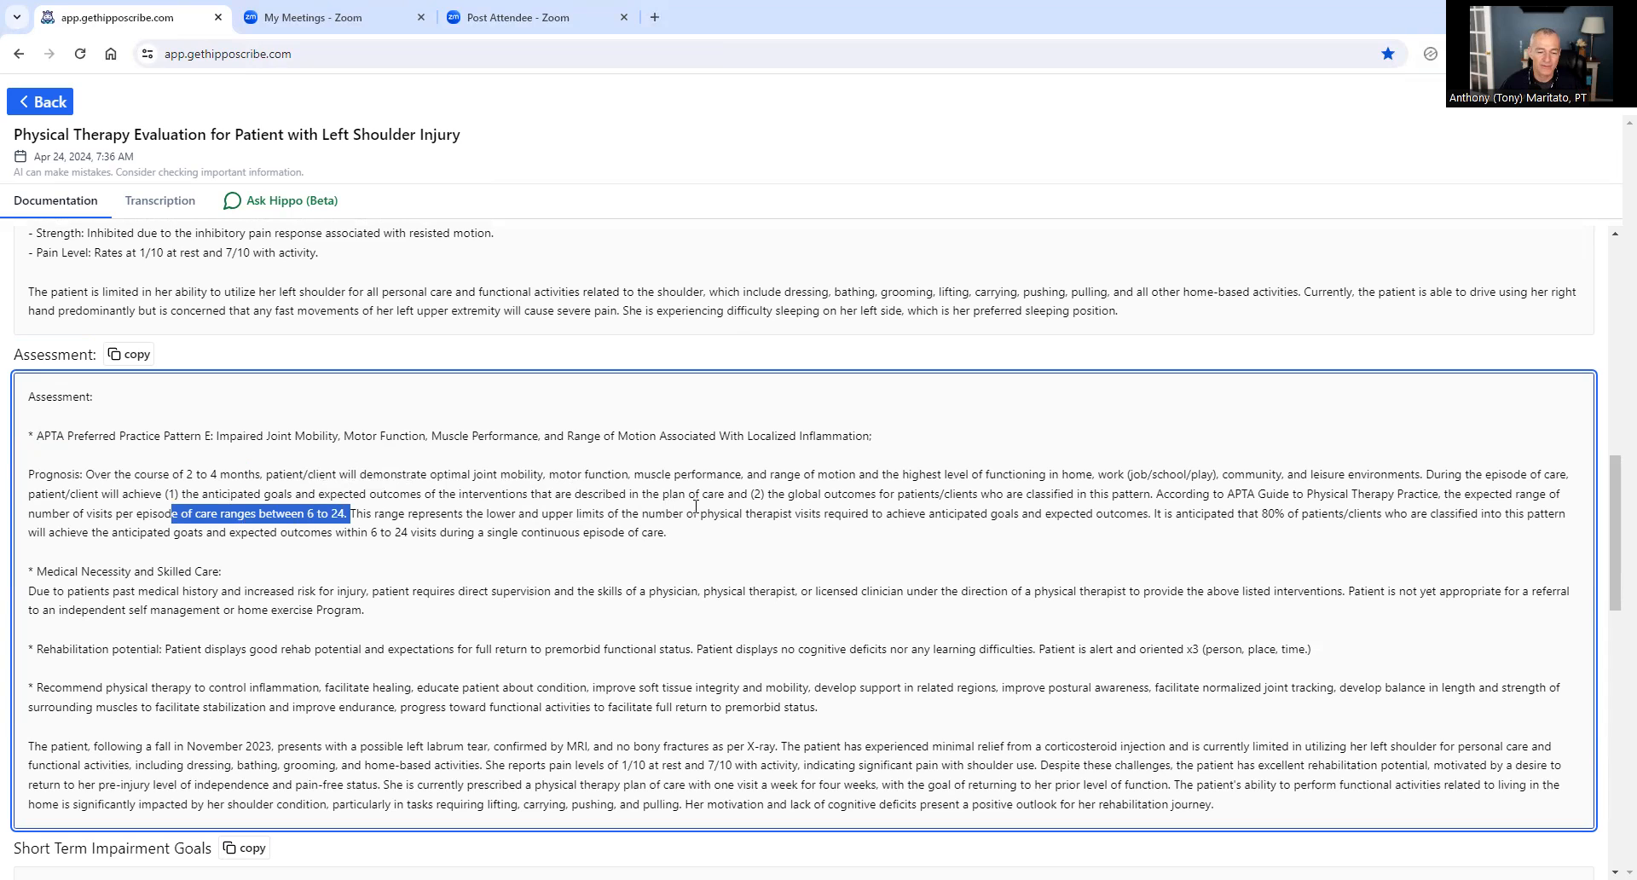
{"action": "left_click_drag", "start_coordinate": [1156, 514], "coordinate": [1391, 534]}
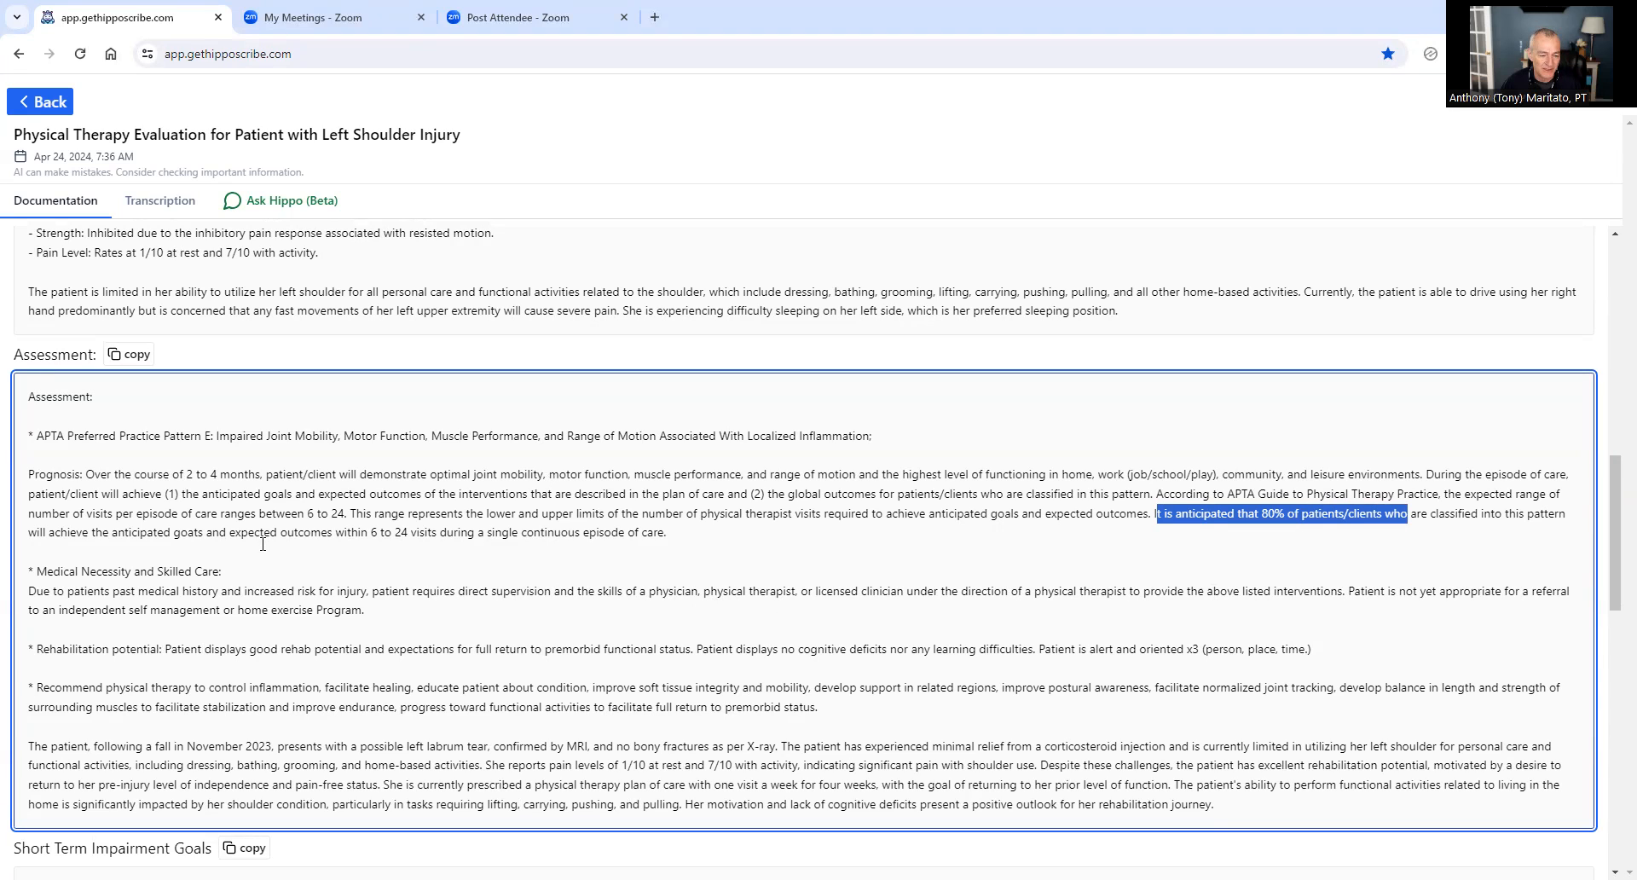
{"action": "left_click_drag", "start_coordinate": [363, 532], "coordinate": [453, 534]}
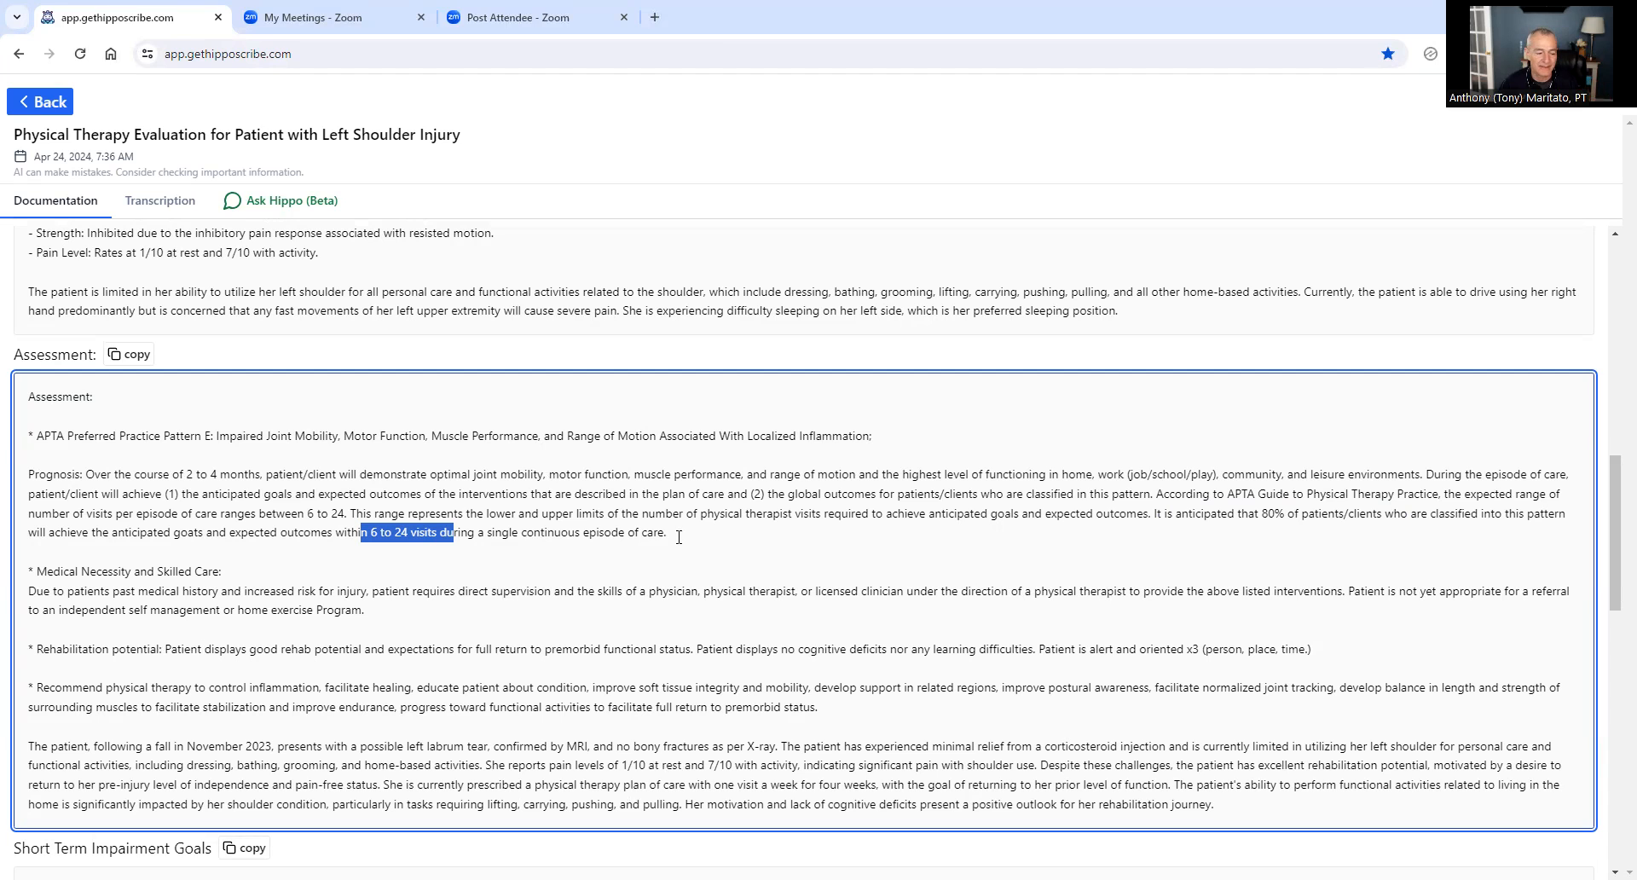
Review the evaluation's Long Term Function Based Goals, highlighting goals in the list.
{"action": "scroll", "coordinate": [426, 546], "scroll_direction": "down", "scroll_amount": 8}
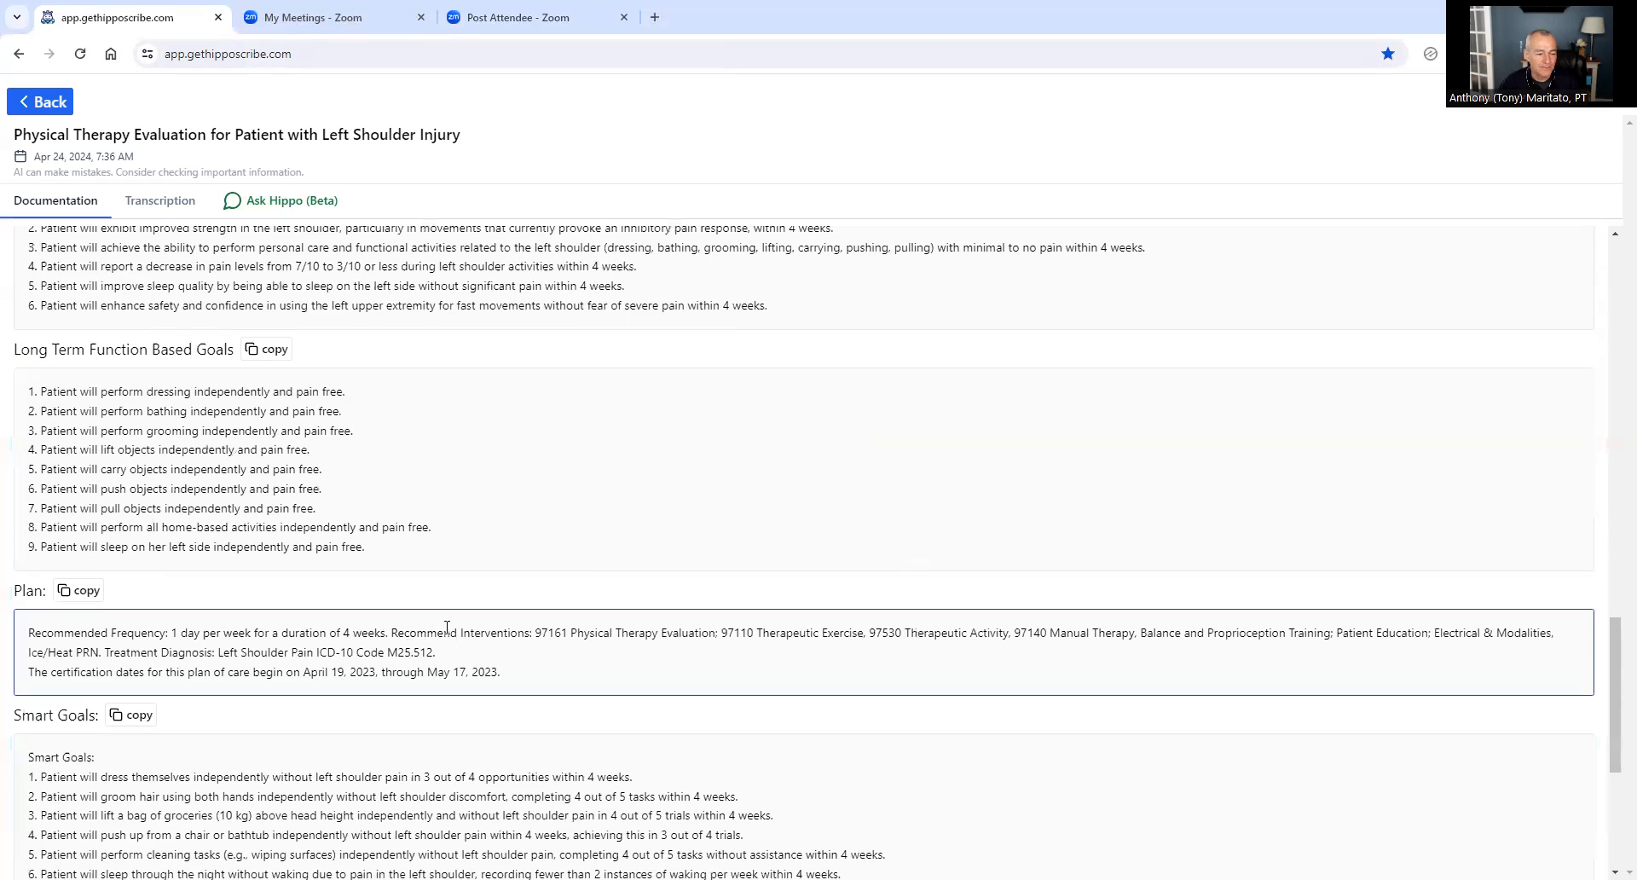
{"action": "left_click_drag", "start_coordinate": [121, 393], "coordinate": [296, 488]}
{"action": "scroll", "coordinate": [263, 438], "scroll_direction": "up", "scroll_amount": 3}
{"action": "left_click_drag", "start_coordinate": [262, 438], "coordinate": [304, 494]}
{"action": "scroll", "coordinate": [478, 506], "scroll_direction": "down", "scroll_amount": 1}
{"action": "scroll", "coordinate": [478, 506], "scroll_direction": "down", "scroll_amount": 3}
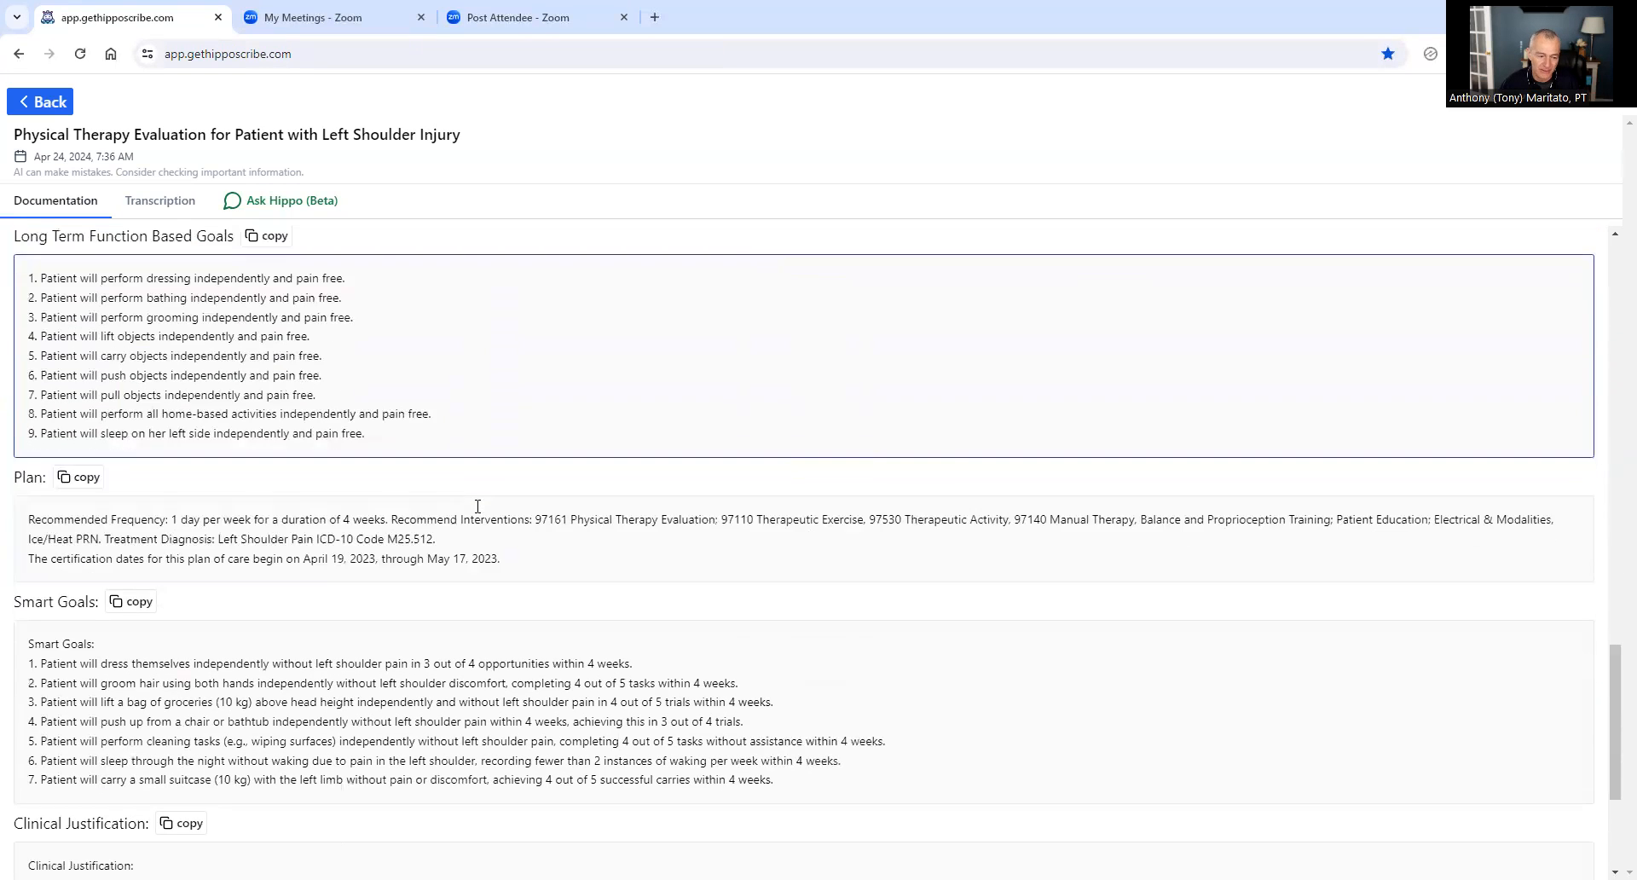
Highlight the Smart Goals heading and the first goal about dressing independently.
{"action": "scroll", "coordinate": [478, 507], "scroll_direction": "down", "scroll_amount": 3}
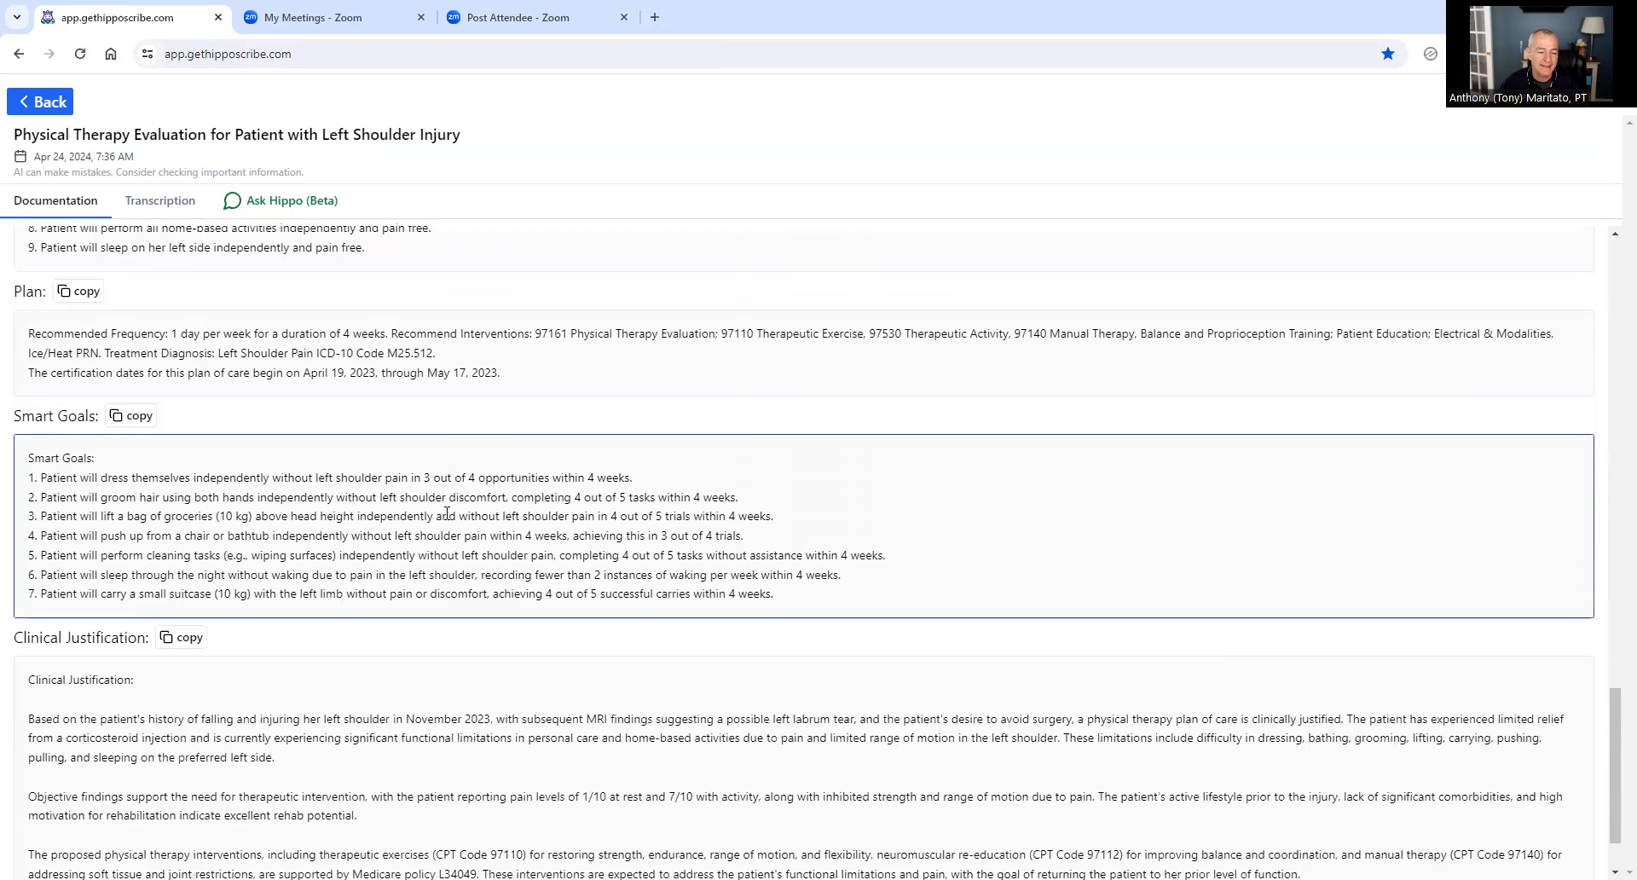
{"action": "left_click_drag", "start_coordinate": [38, 418], "coordinate": [101, 417]}
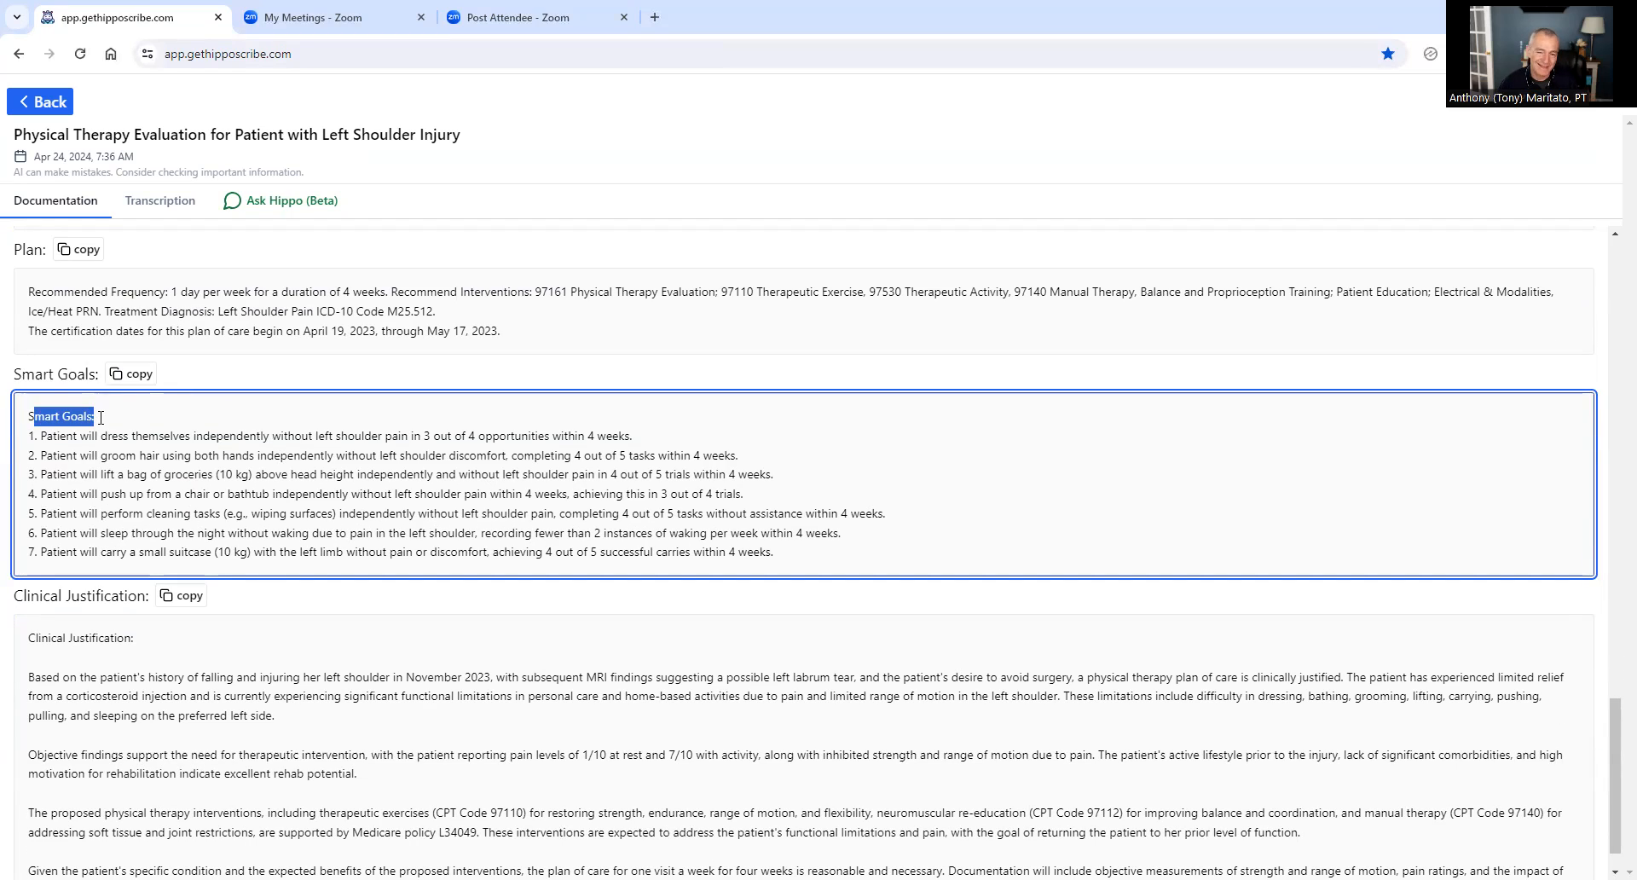
{"action": "left_click_drag", "start_coordinate": [54, 435], "coordinate": [666, 449]}
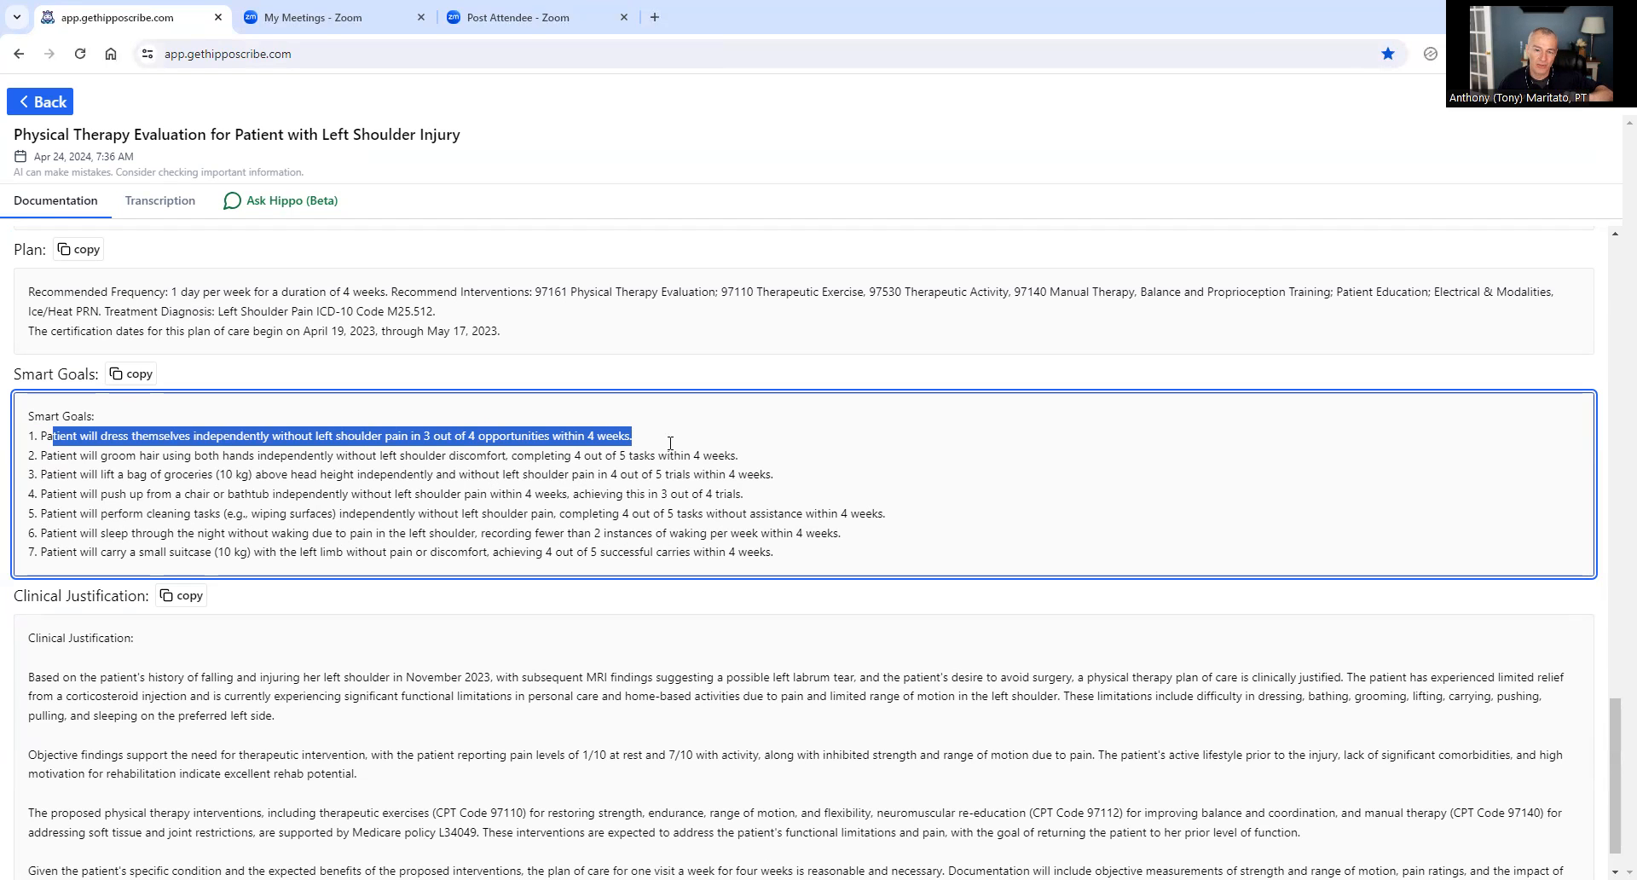
Highlight the whole list of activities under Prior Level of Functional Performance in the social history section.
{"action": "scroll", "coordinate": [648, 460], "scroll_direction": "up", "scroll_amount": 5}
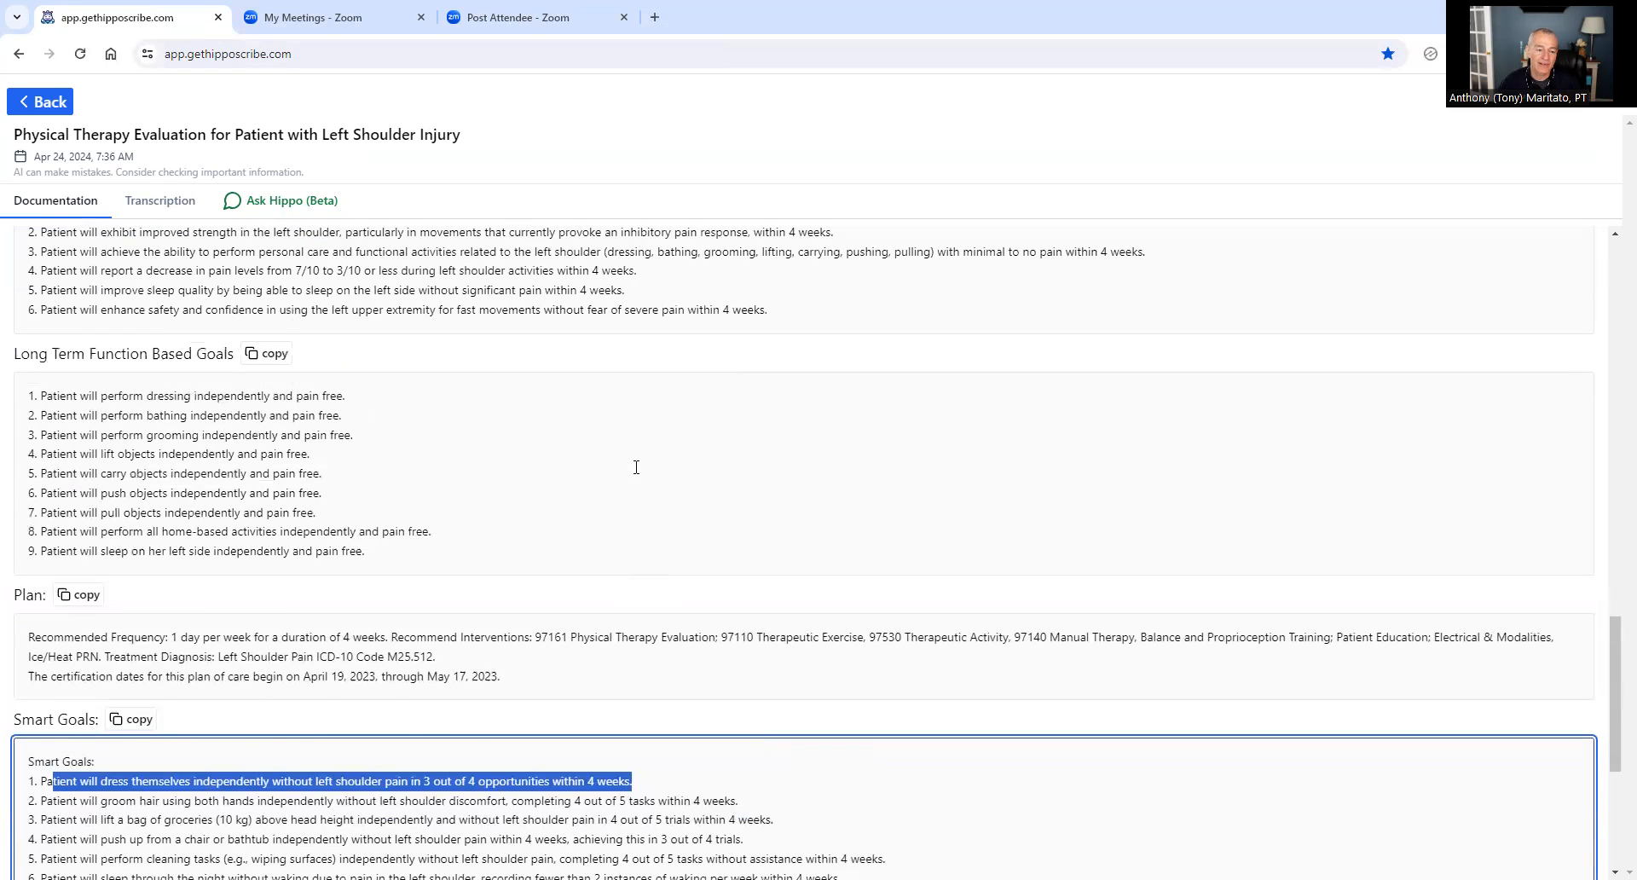
{"action": "scroll", "coordinate": [634, 474], "scroll_direction": "down", "scroll_amount": 3}
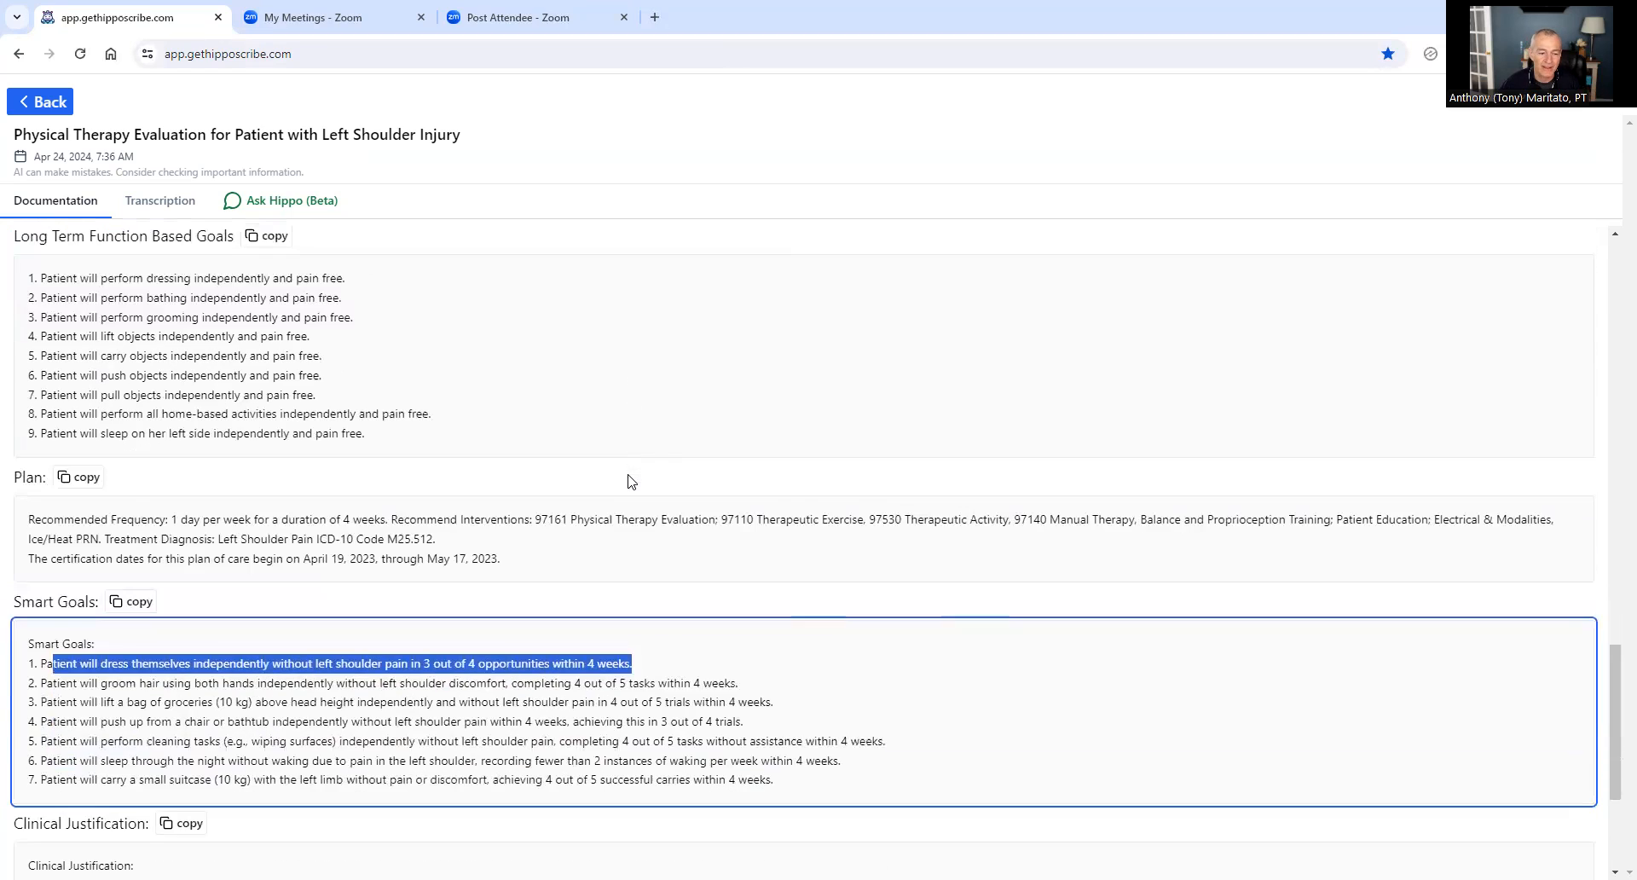
{"action": "scroll", "coordinate": [634, 482], "scroll_direction": "up", "scroll_amount": 7}
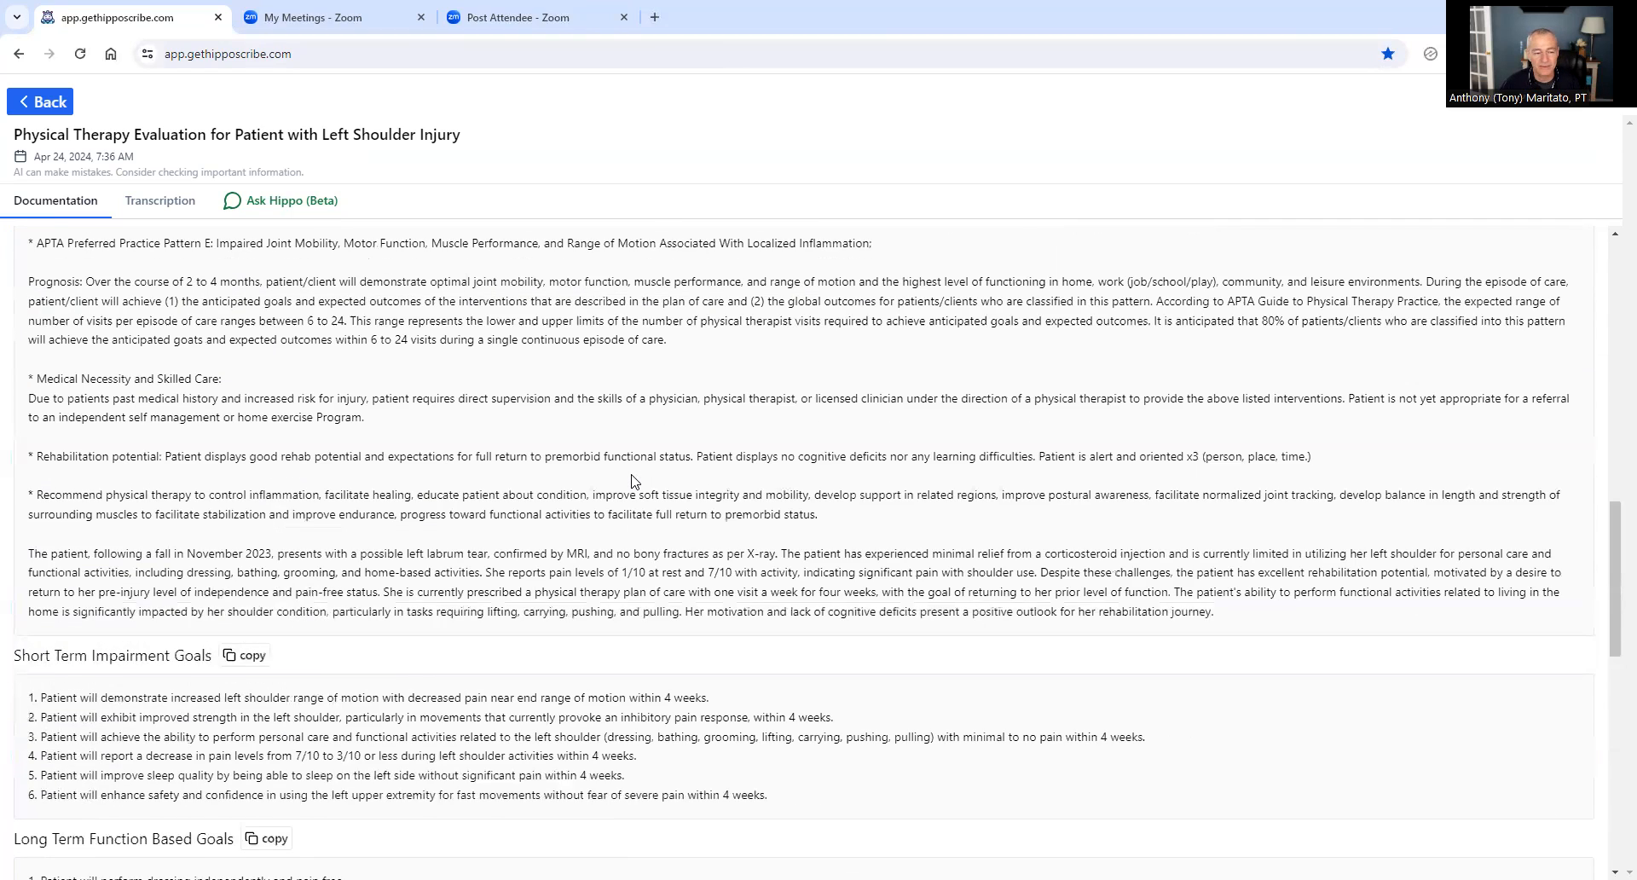
{"action": "scroll", "coordinate": [631, 481], "scroll_direction": "up", "scroll_amount": 10}
{"action": "left_click_drag", "start_coordinate": [34, 406], "coordinate": [477, 777]}
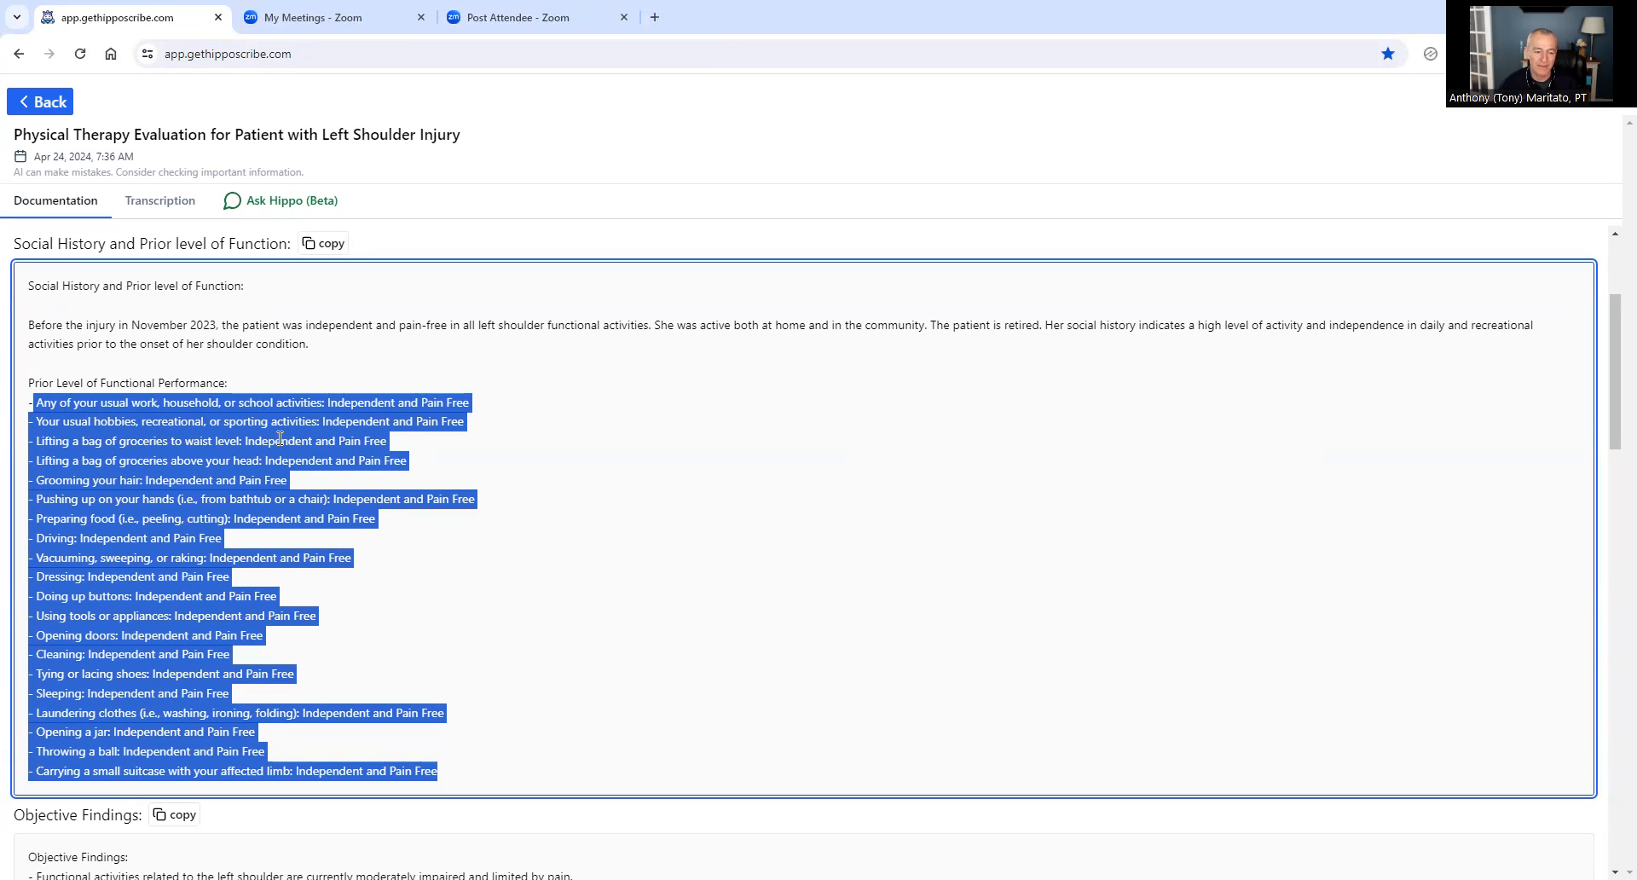
Compare the prior level of function list with the long-term and Smart Goals, ending back at the start of the note.
{"action": "scroll", "coordinate": [279, 438], "scroll_direction": "down", "scroll_amount": 7}
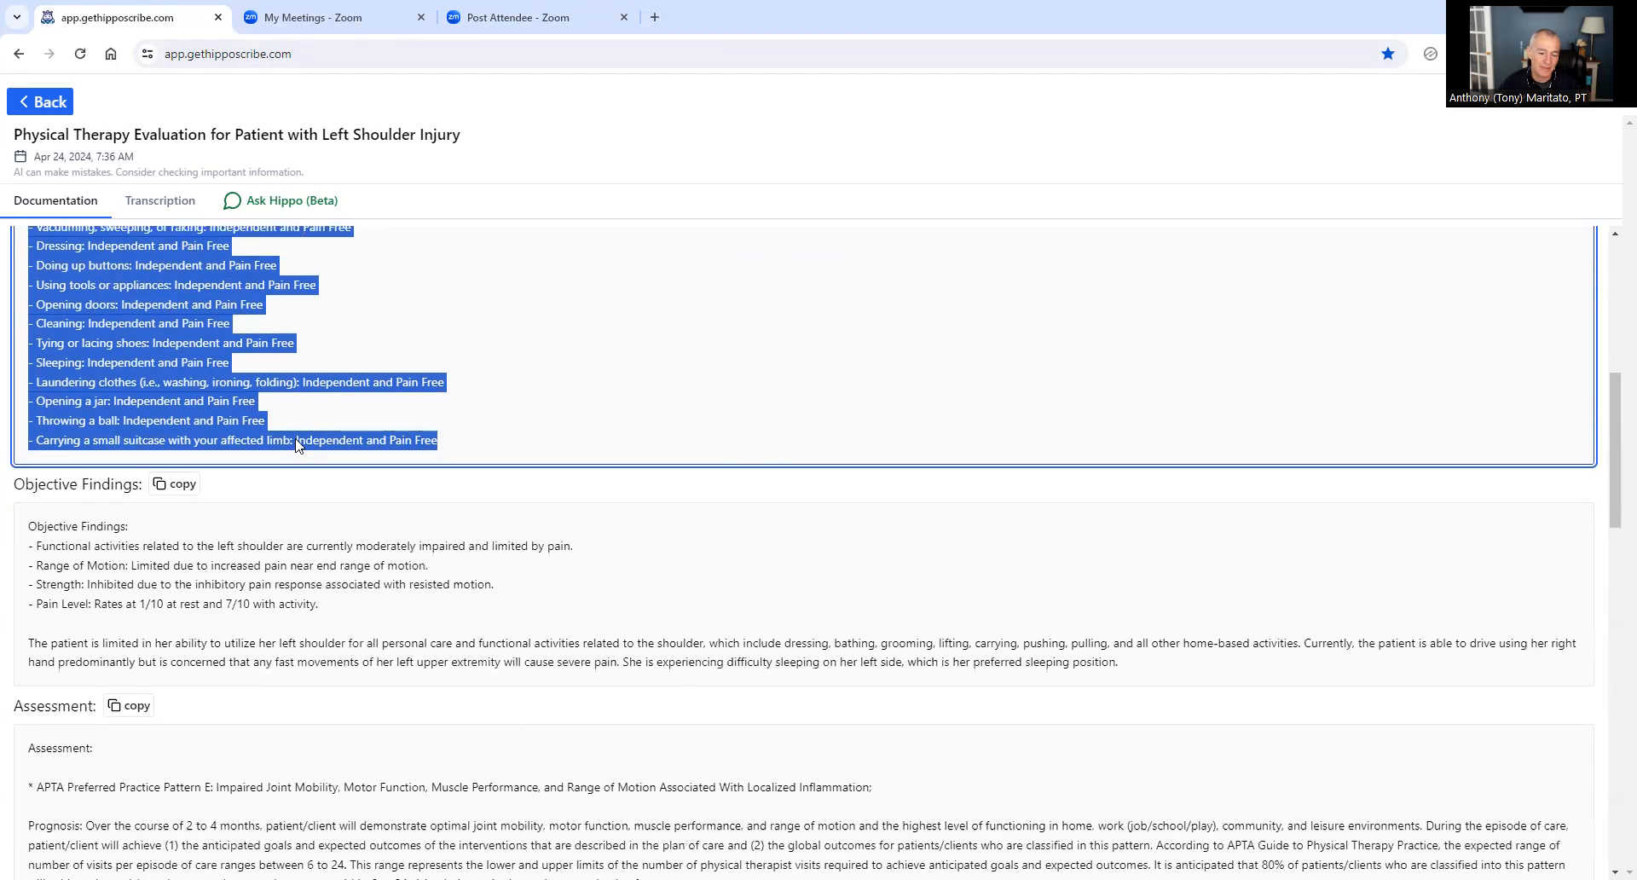
{"action": "scroll", "coordinate": [298, 438], "scroll_direction": "down", "scroll_amount": 7}
{"action": "scroll", "coordinate": [299, 438], "scroll_direction": "down", "scroll_amount": 4}
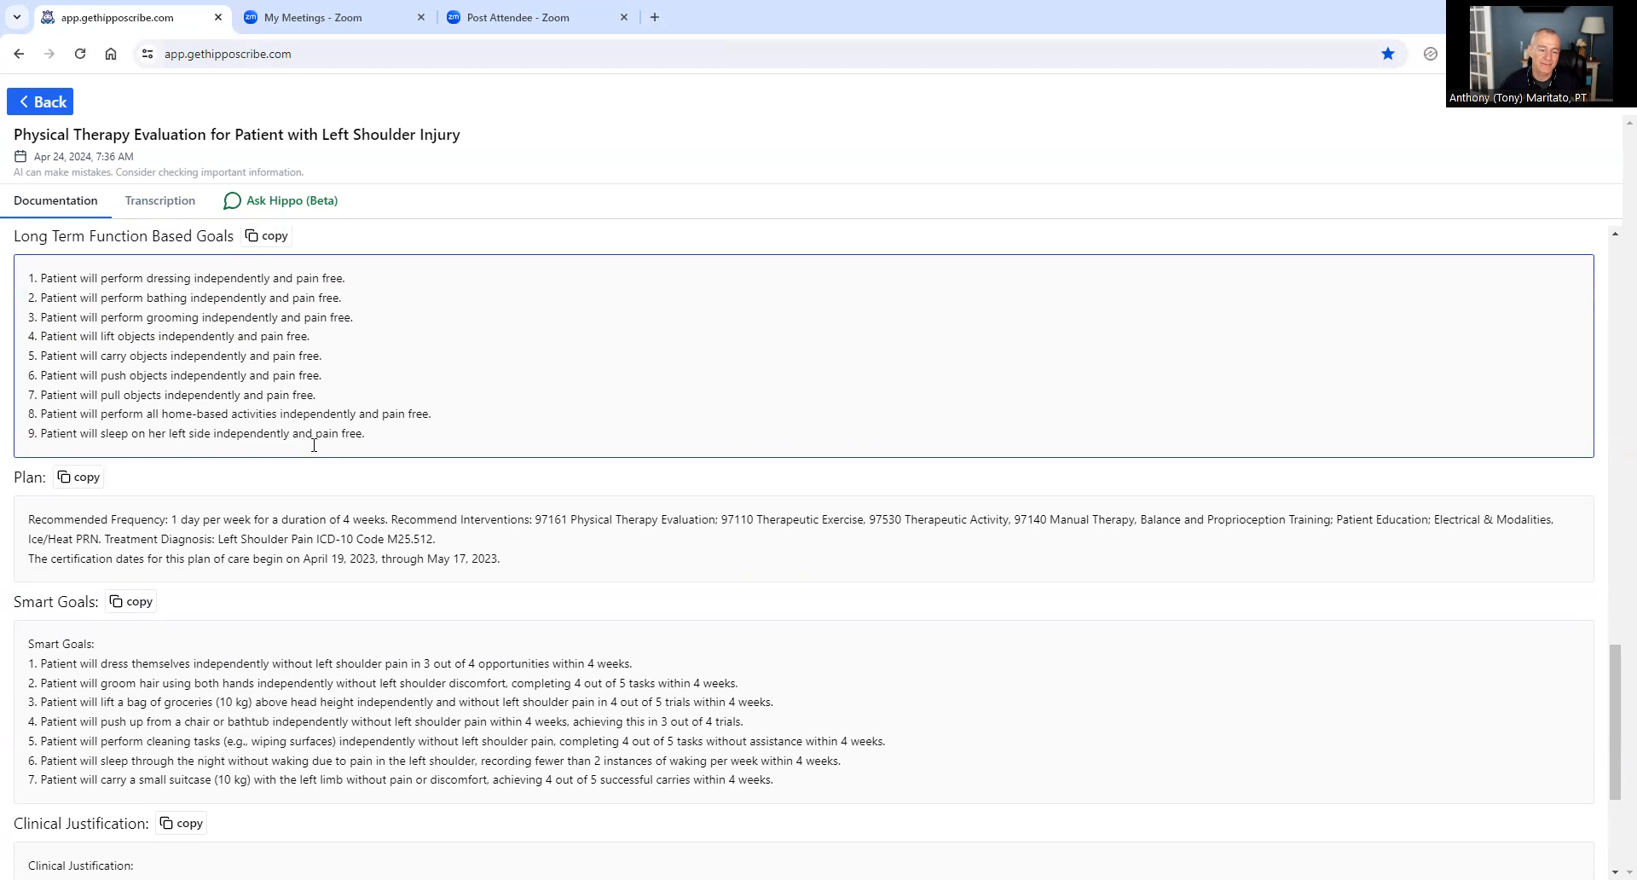
{"action": "scroll", "coordinate": [314, 444], "scroll_direction": "up", "scroll_amount": 8}
{"action": "scroll", "coordinate": [313, 444], "scroll_direction": "up", "scroll_amount": 15}
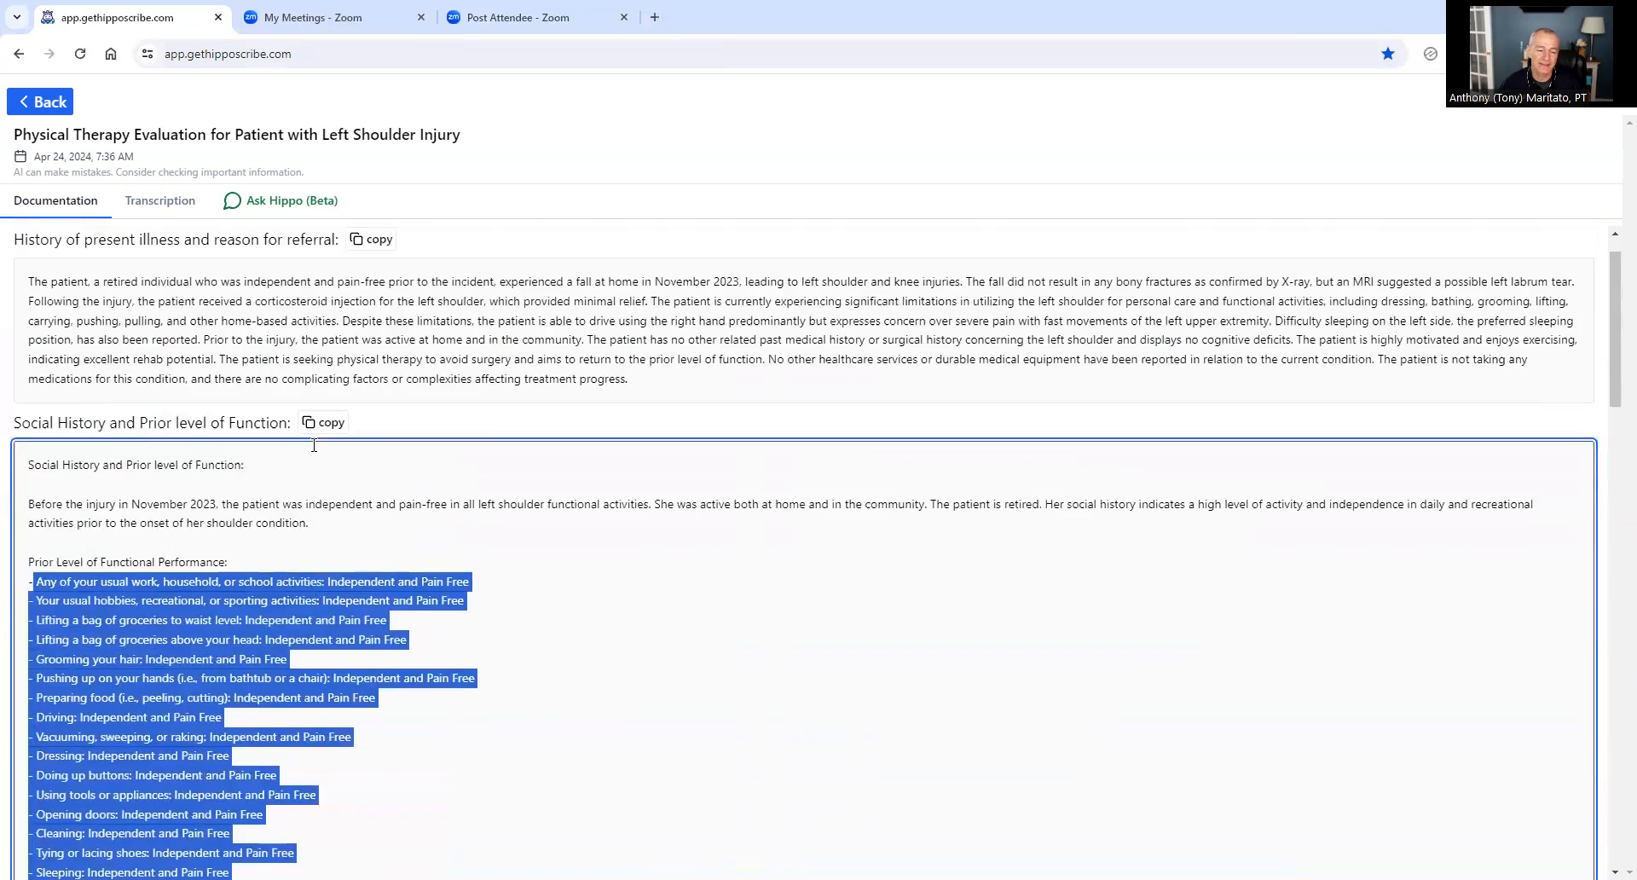
{"action": "scroll", "coordinate": [313, 444], "scroll_direction": "up", "scroll_amount": 1}
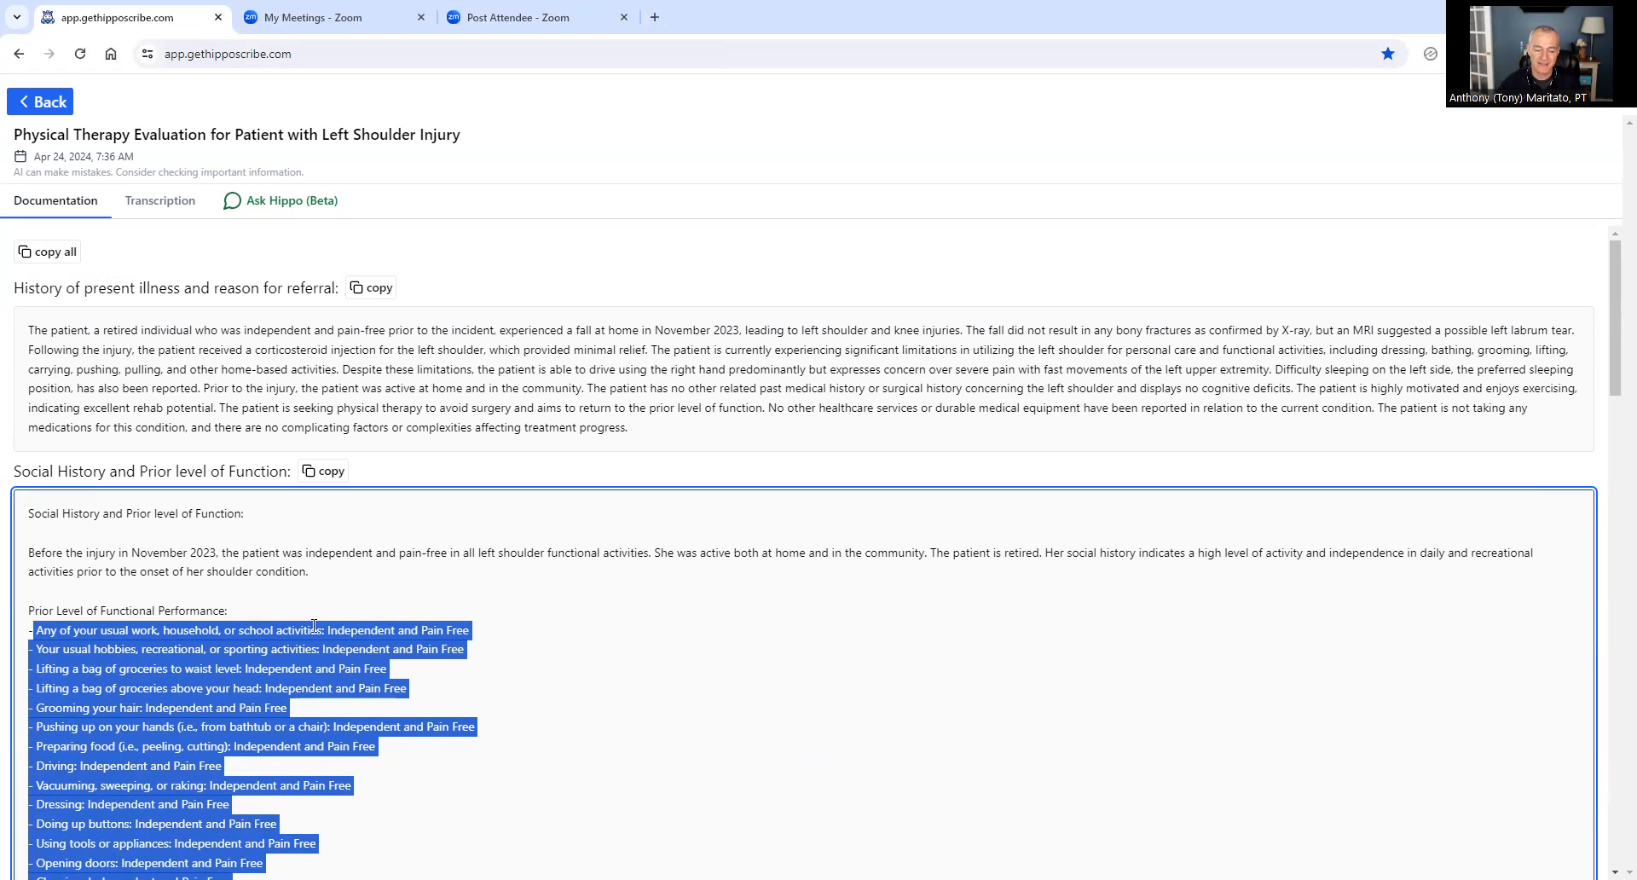
Leave the session note and open the Shoulder Eval Non-Op template for editing from the template management settings.
{"action": "left_click", "coordinate": [40, 101]}
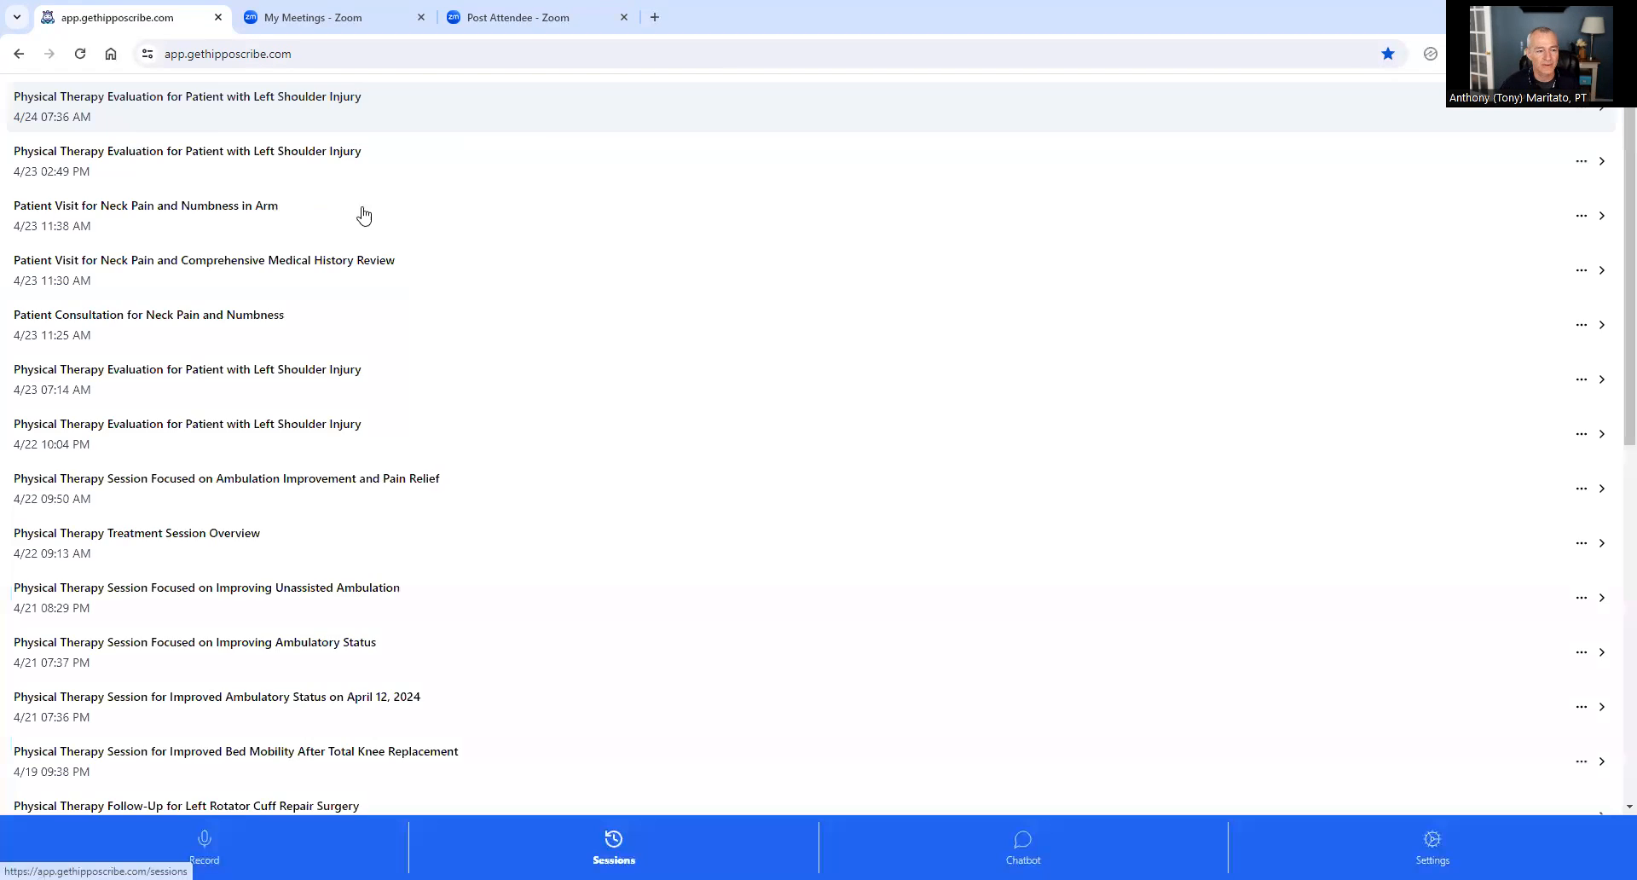
{"action": "left_click", "coordinate": [1390, 820]}
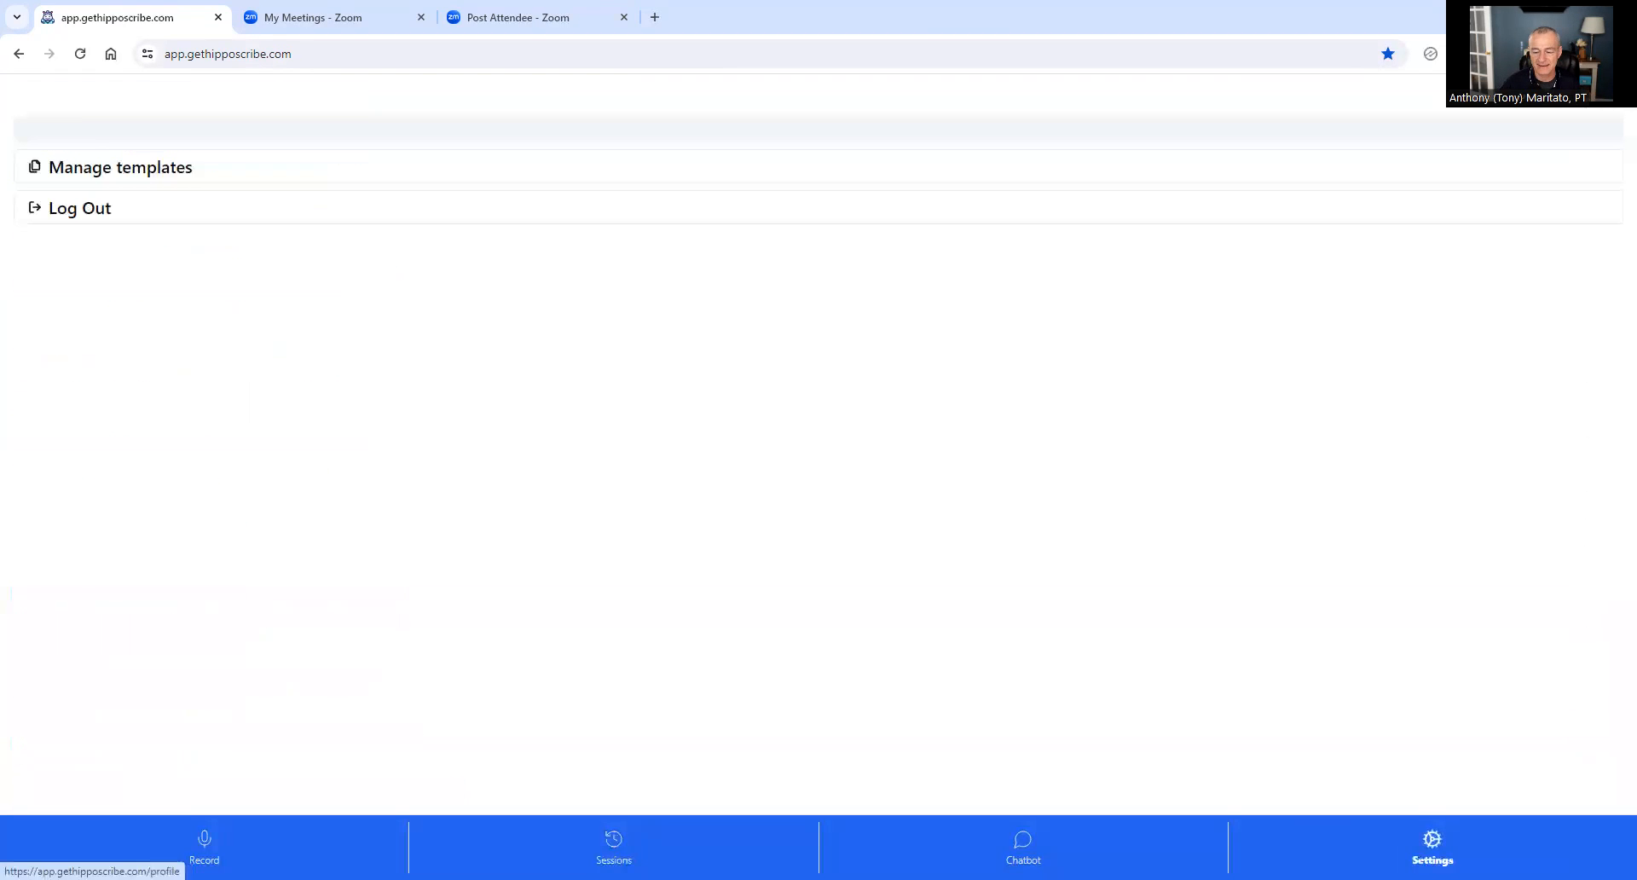
{"action": "left_click", "coordinate": [115, 173]}
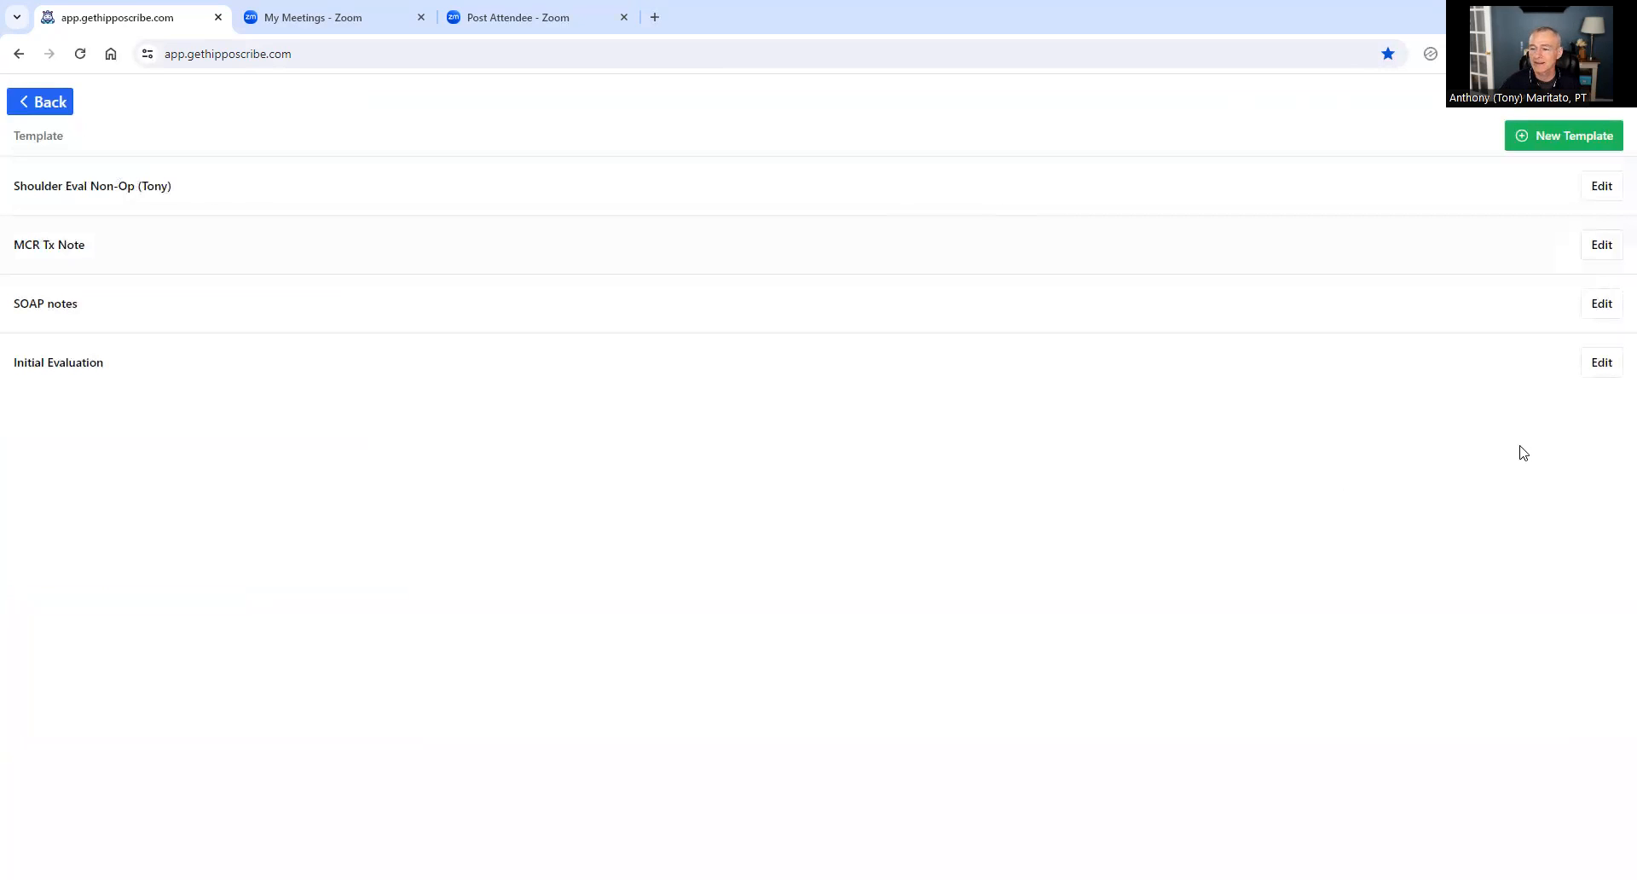
{"action": "left_click", "coordinate": [1601, 188]}
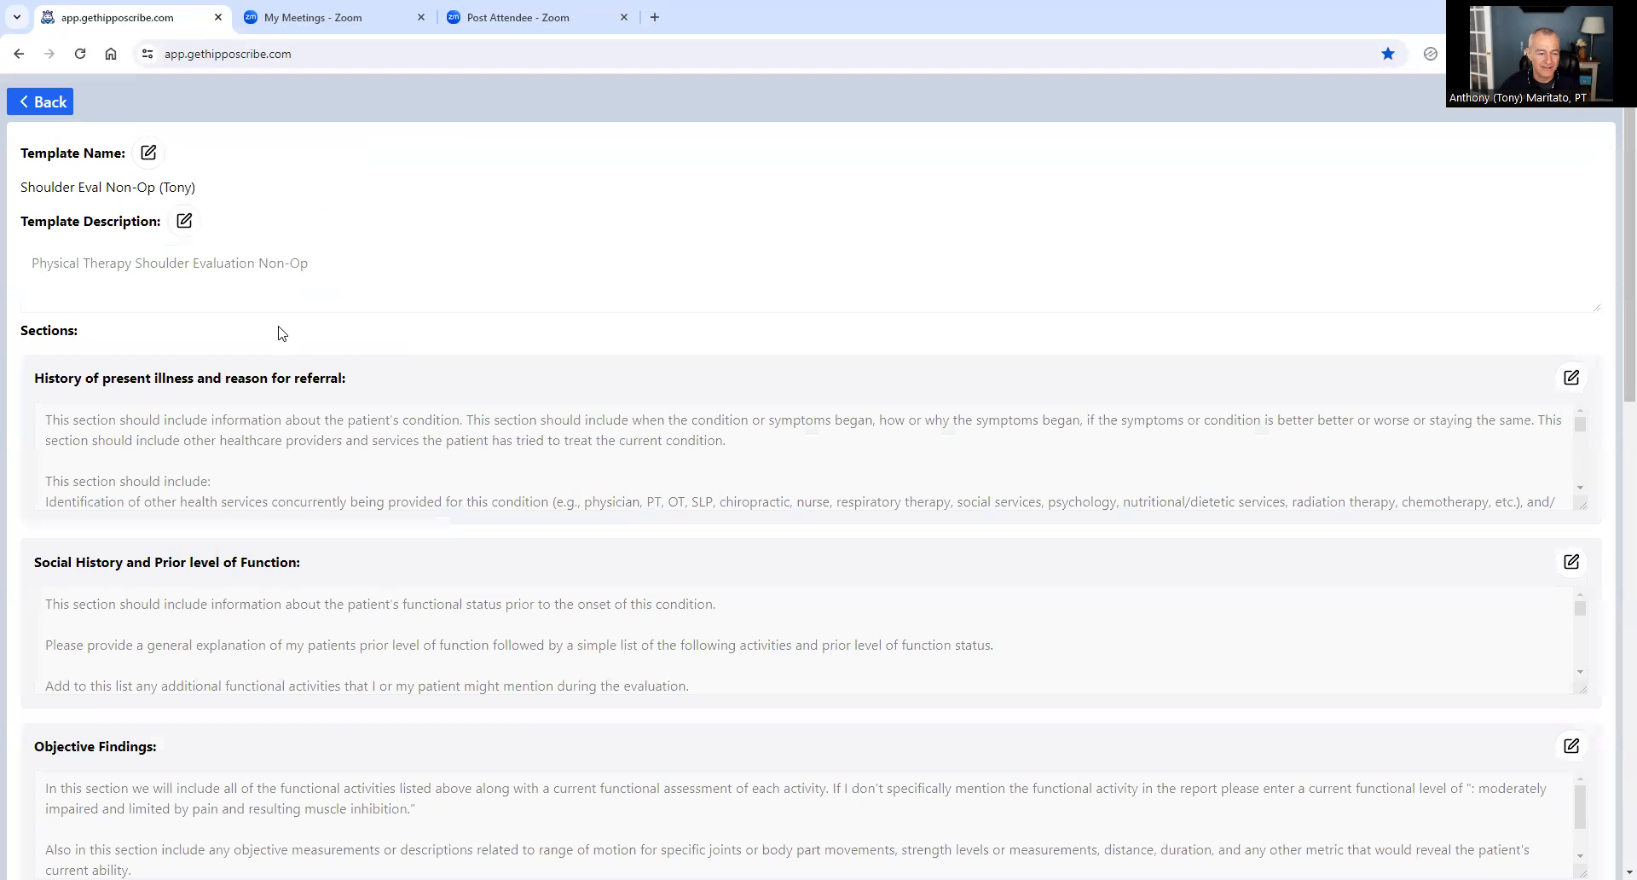
Open the template's Clinical Justification section for editing and highlight the AI instruction referencing Medicare policy L34049.
{"action": "scroll", "coordinate": [361, 361], "scroll_direction": "down", "scroll_amount": 10}
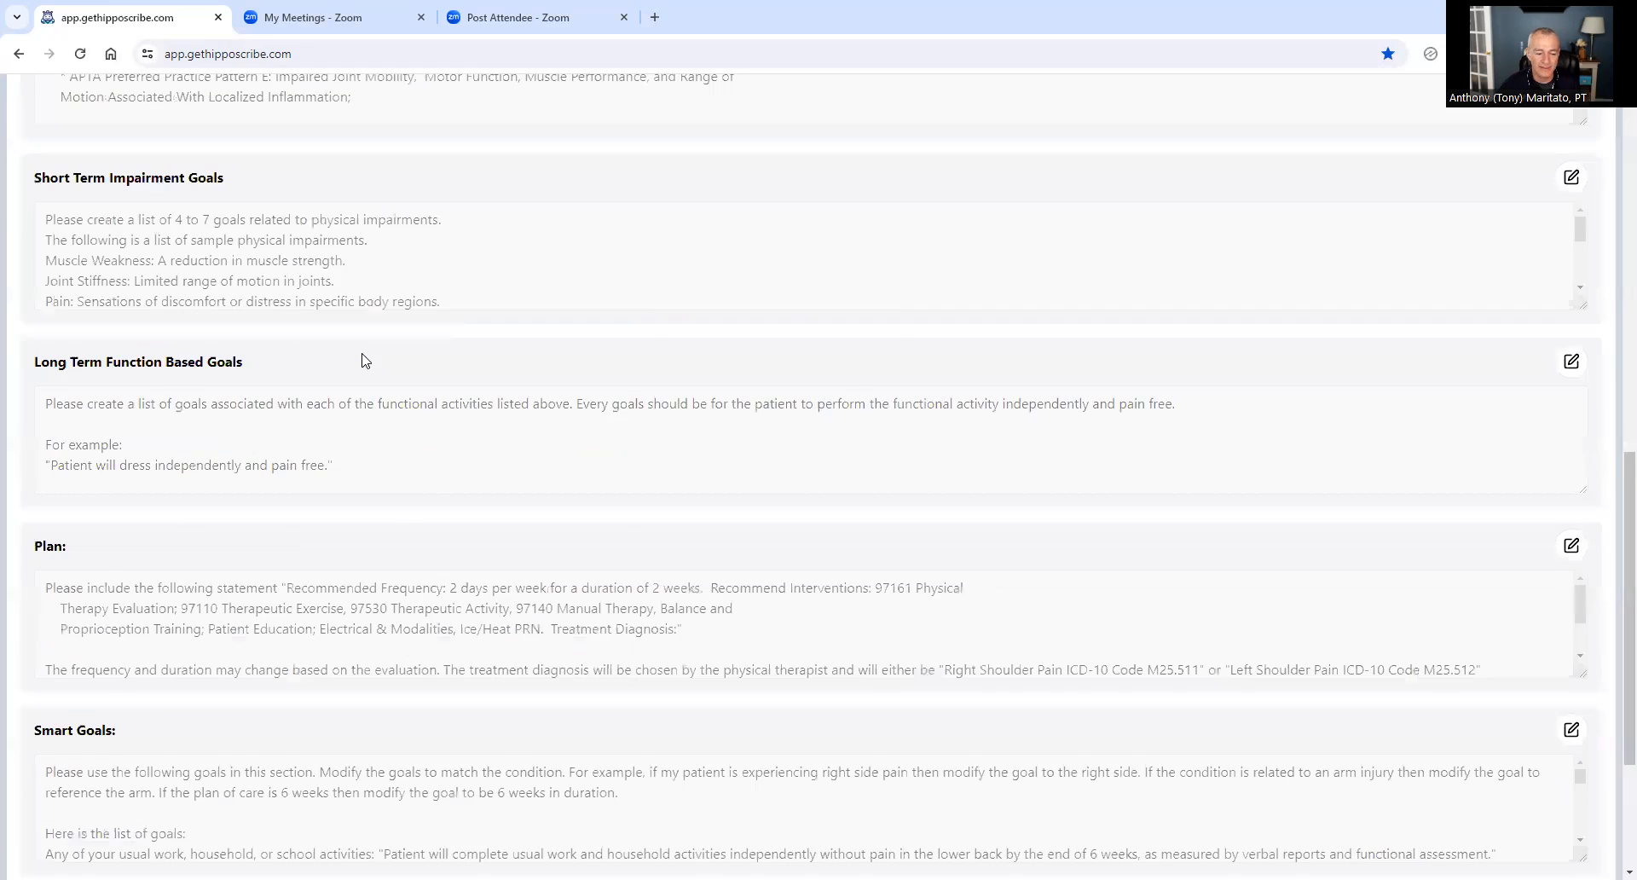
{"action": "scroll", "coordinate": [361, 360], "scroll_direction": "down", "scroll_amount": 3}
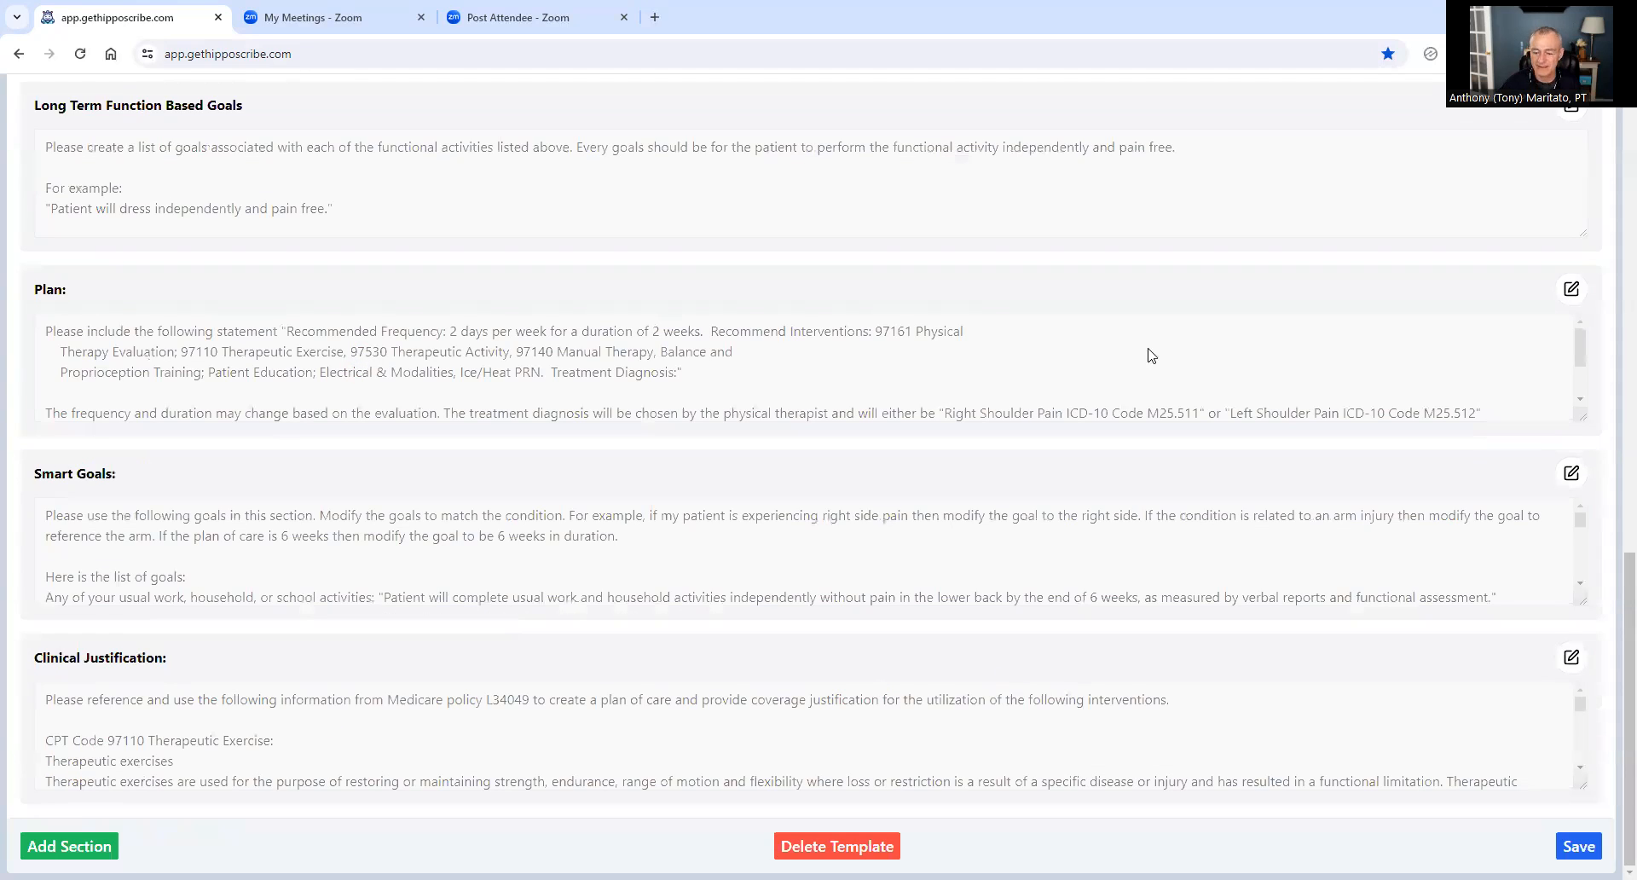
{"action": "left_click", "coordinate": [1571, 661]}
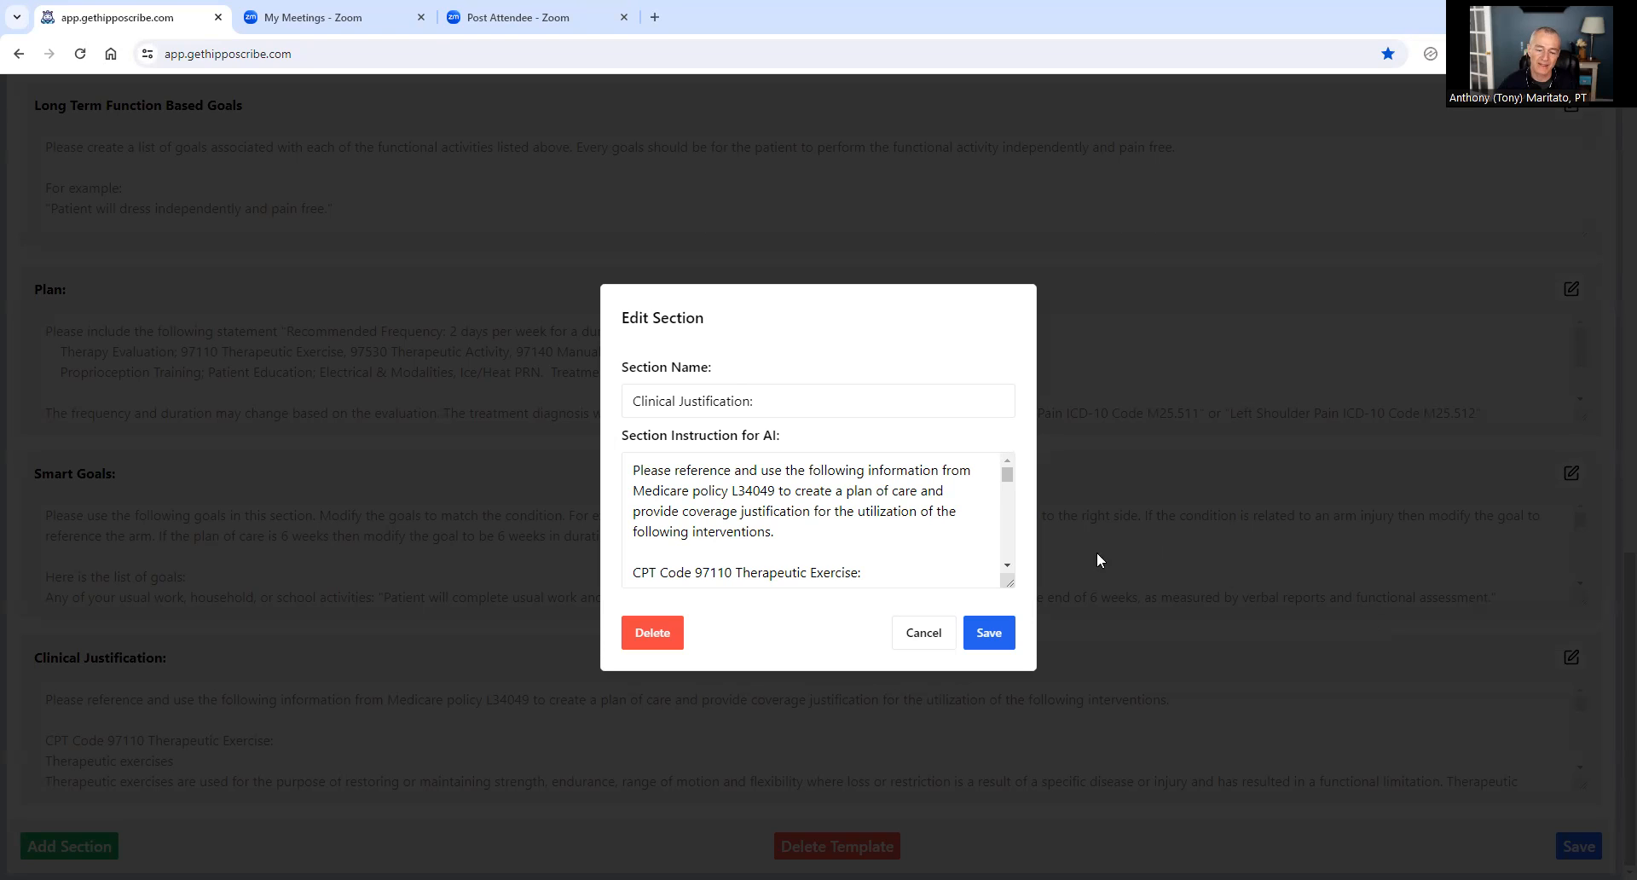
{"action": "left_click_drag", "start_coordinate": [635, 472], "coordinate": [776, 490]}
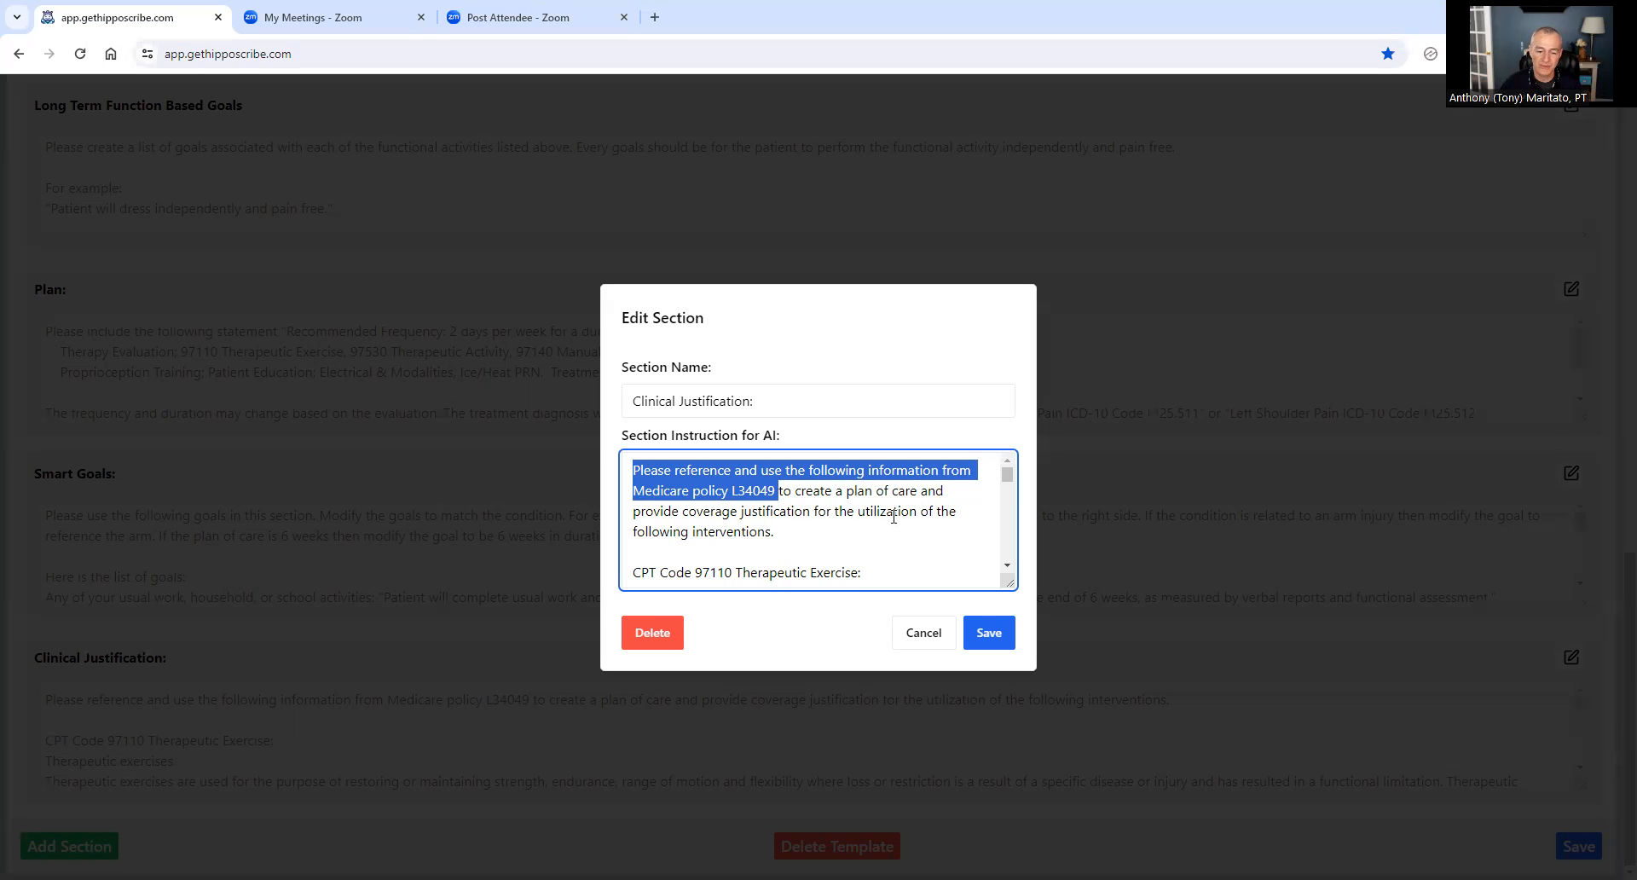
Read through the CPT Code 97110 Therapeutic Exercise instructions, highlighting the policy description of therapeutic exercises.
{"action": "scroll", "coordinate": [903, 518], "scroll_direction": "down", "scroll_amount": 1}
{"action": "left_click_drag", "start_coordinate": [633, 460], "coordinate": [820, 470]}
{"action": "left_click", "coordinate": [804, 571]}
{"action": "scroll", "coordinate": [899, 567], "scroll_direction": "down", "scroll_amount": 1}
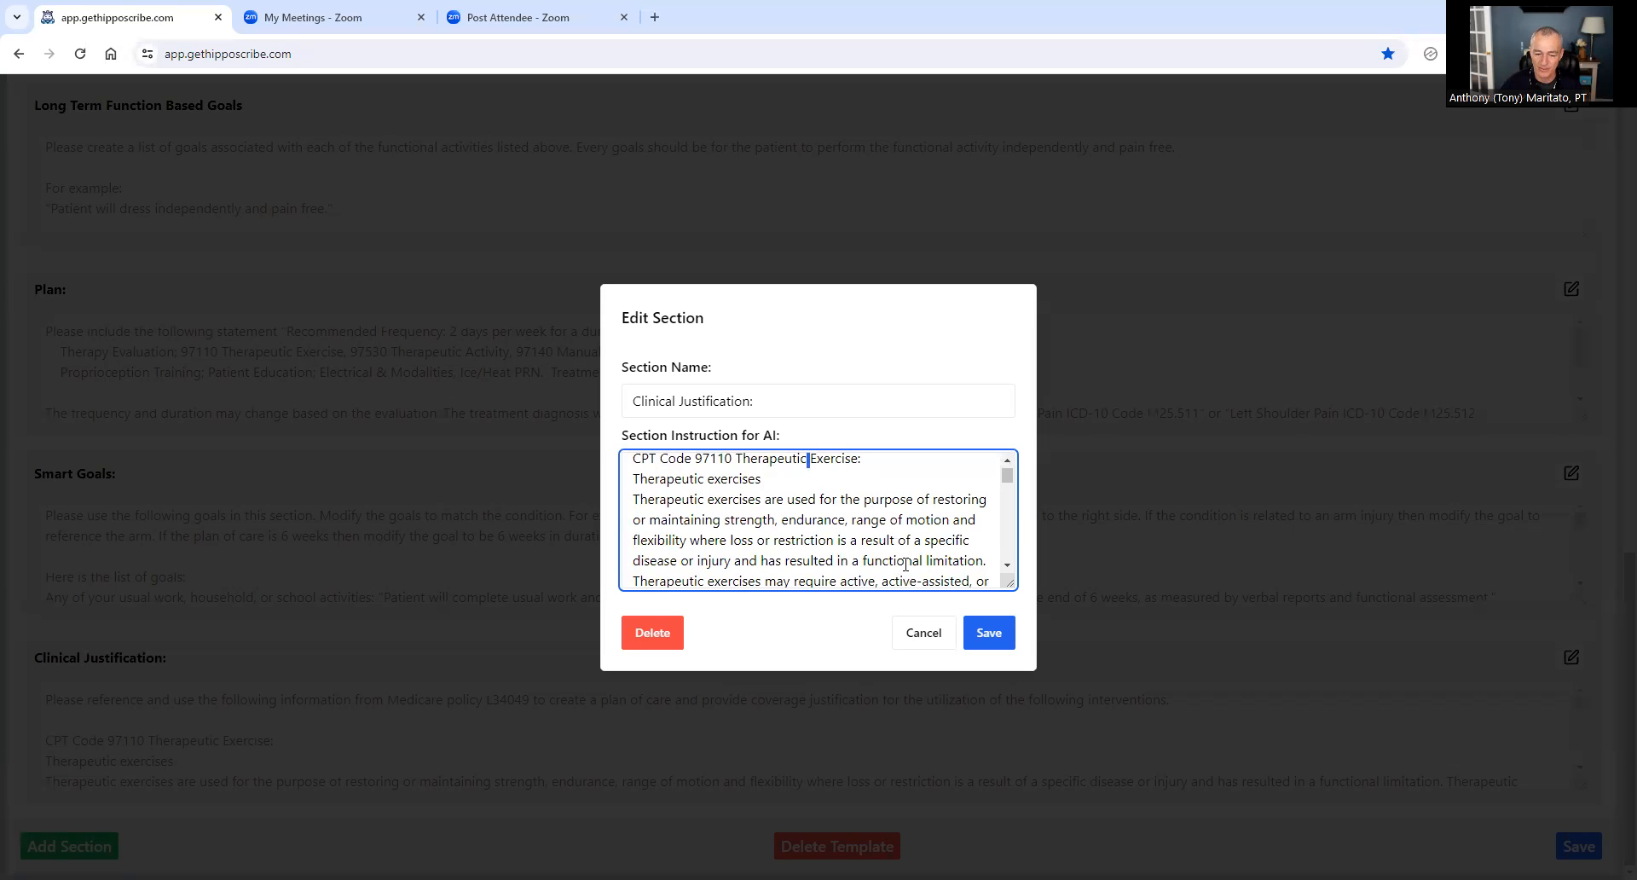
{"action": "left_click_drag", "start_coordinate": [636, 479], "coordinate": [900, 510]}
{"action": "mouse_move", "coordinate": [901, 511]}
{"action": "left_mouse_down"}
{"action": "mouse_move", "coordinate": [887, 501]}
{"action": "mouse_move", "coordinate": [928, 515]}
{"action": "left_mouse_up"}
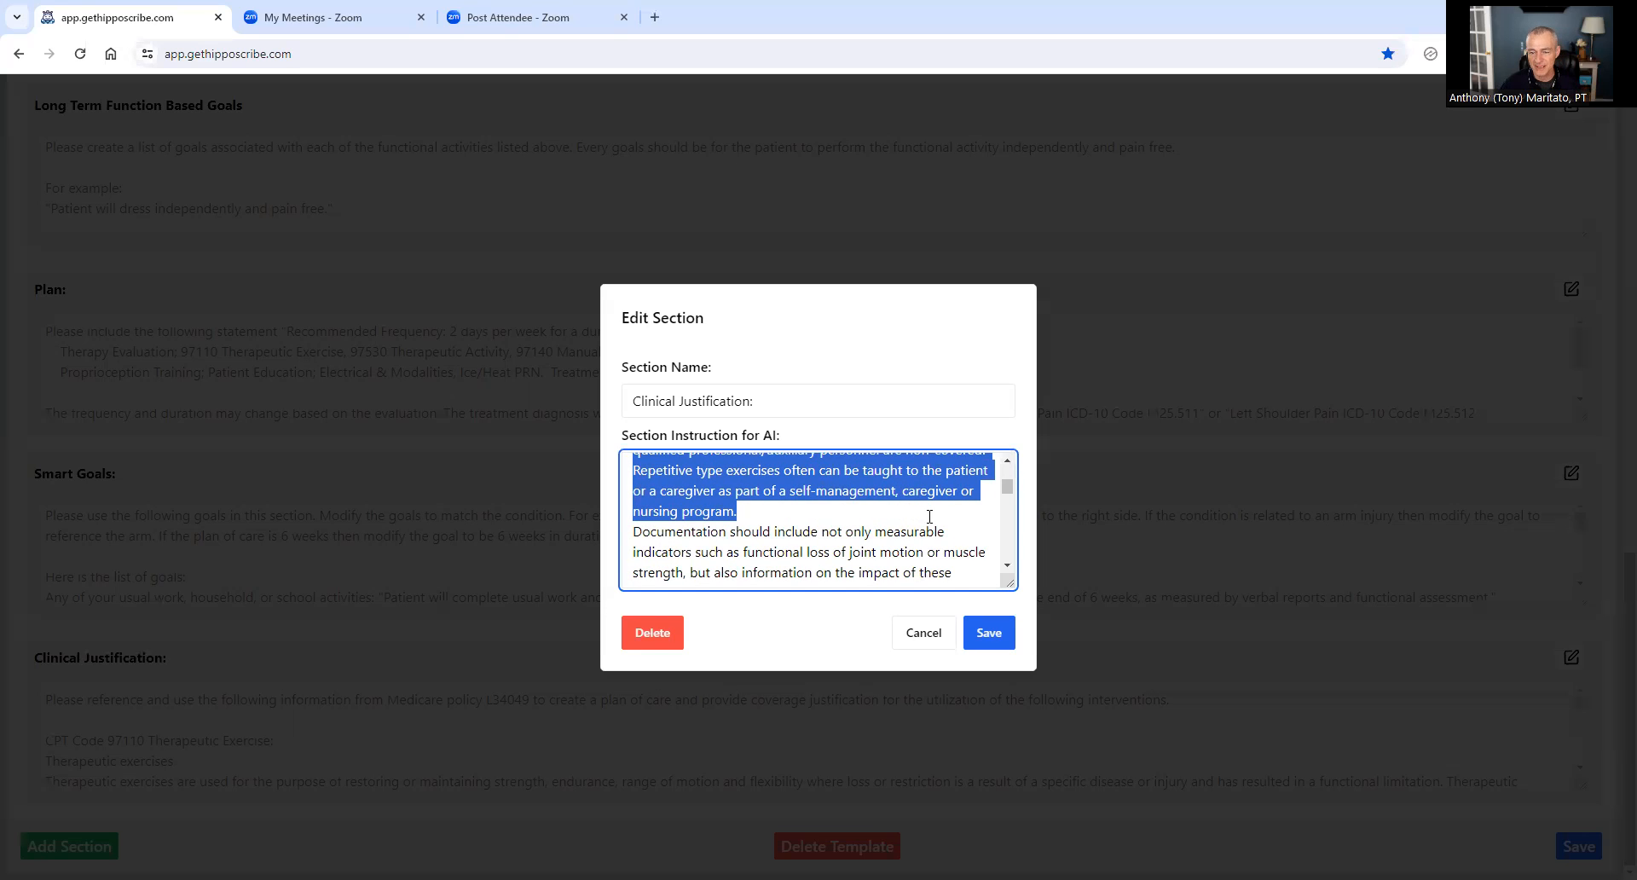
{"action": "scroll", "coordinate": [929, 517], "scroll_direction": "down", "scroll_amount": 3}
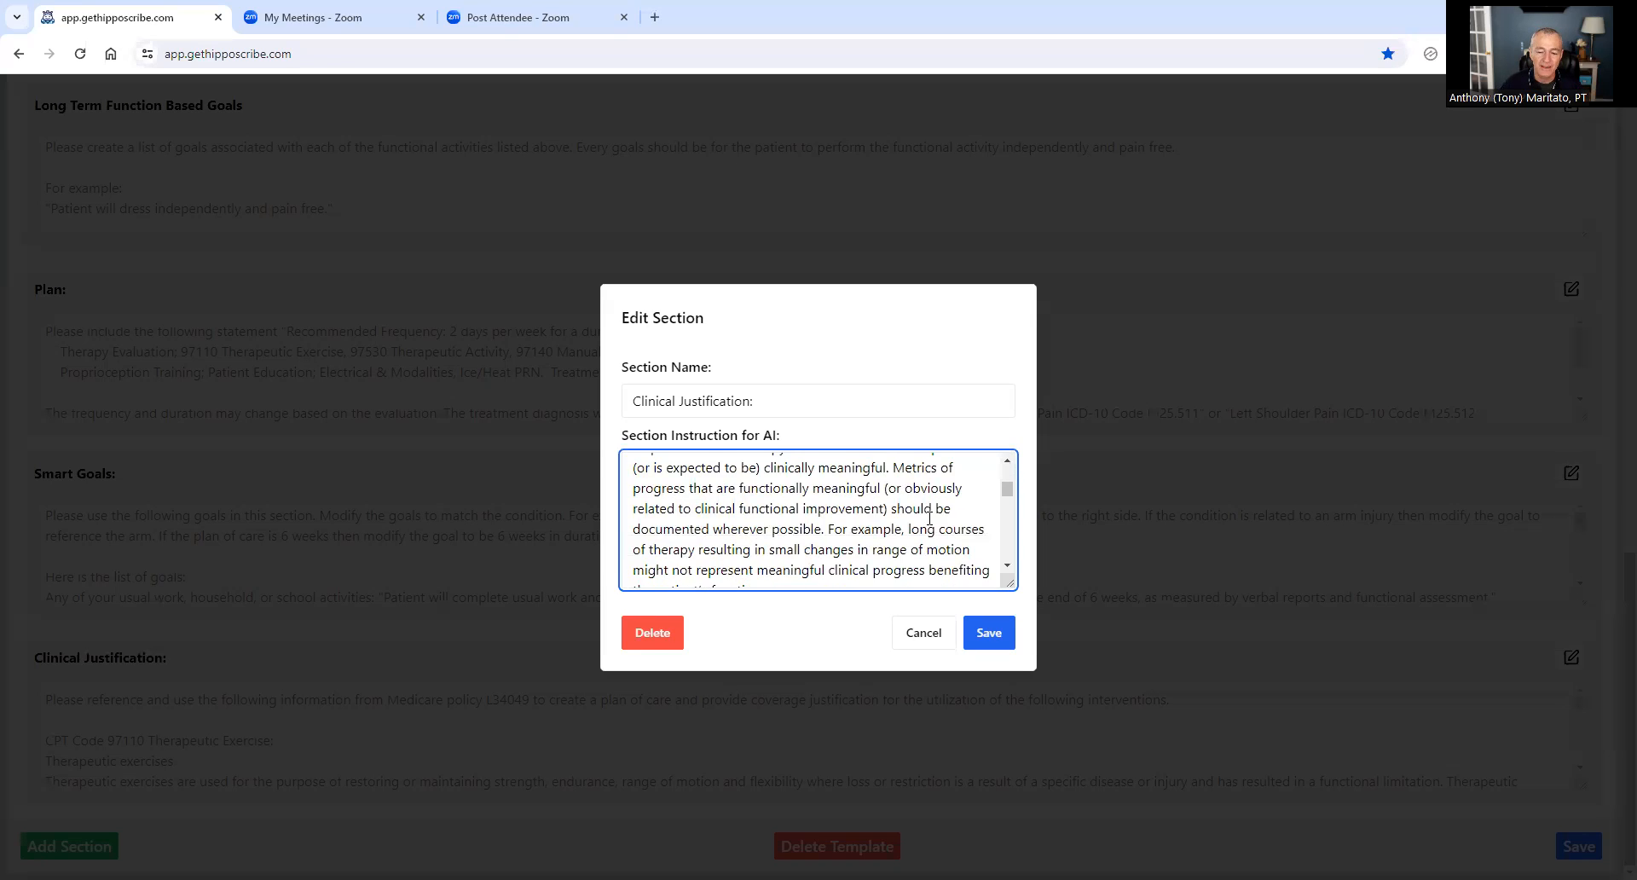
Close the Clinical Justification section without saving and return to the template list.
{"action": "left_click", "coordinate": [939, 645]}
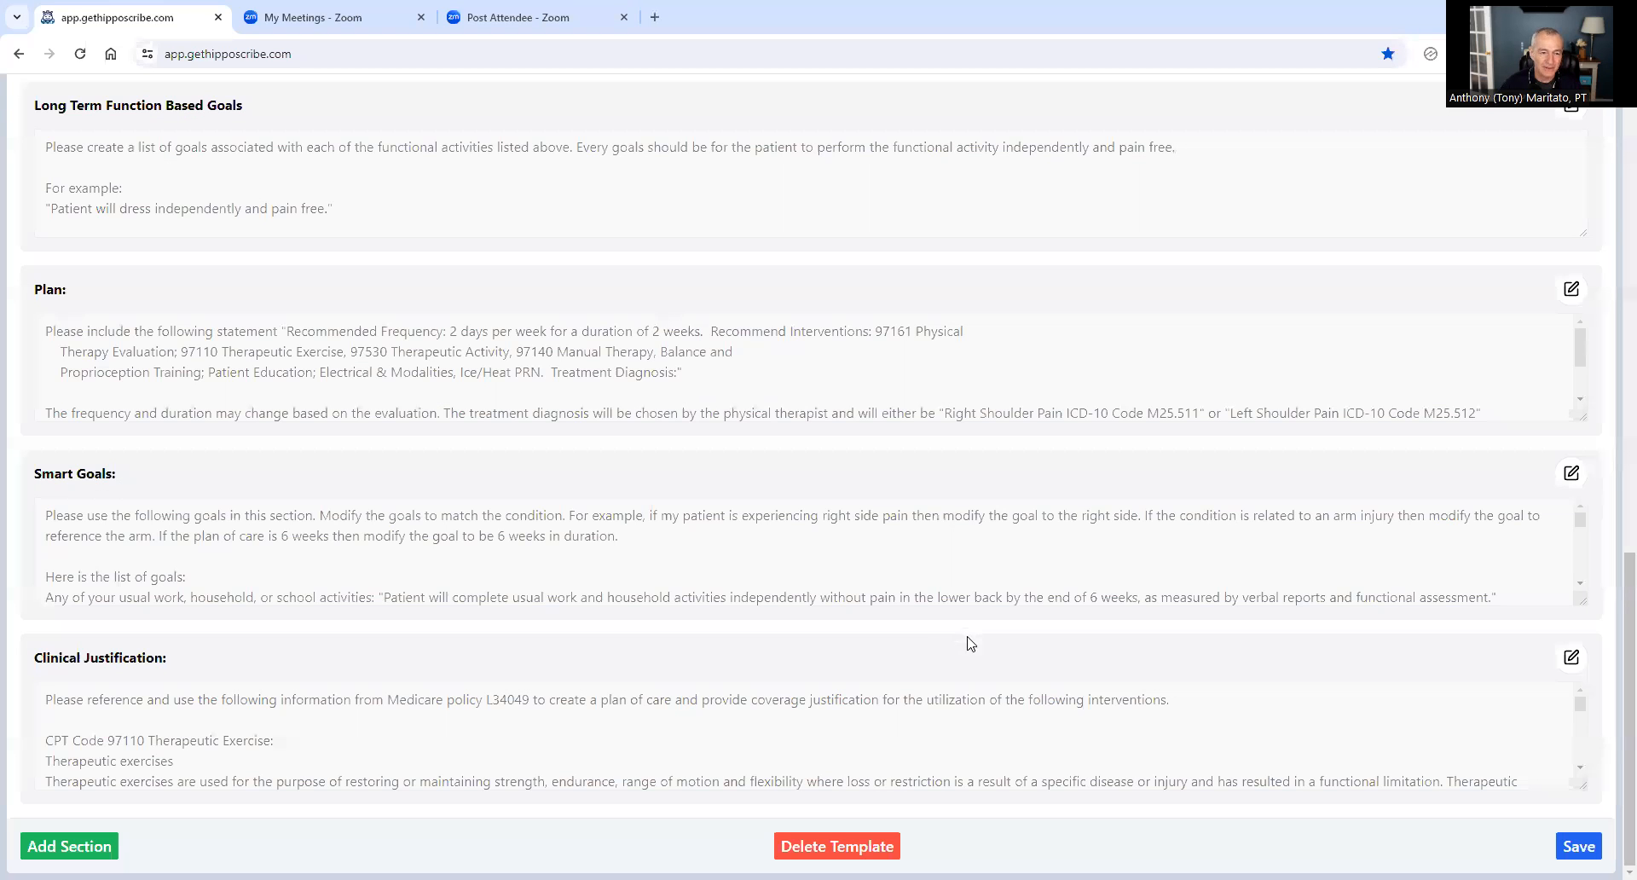
{"action": "scroll", "coordinate": [673, 492], "scroll_direction": "up", "scroll_amount": 20}
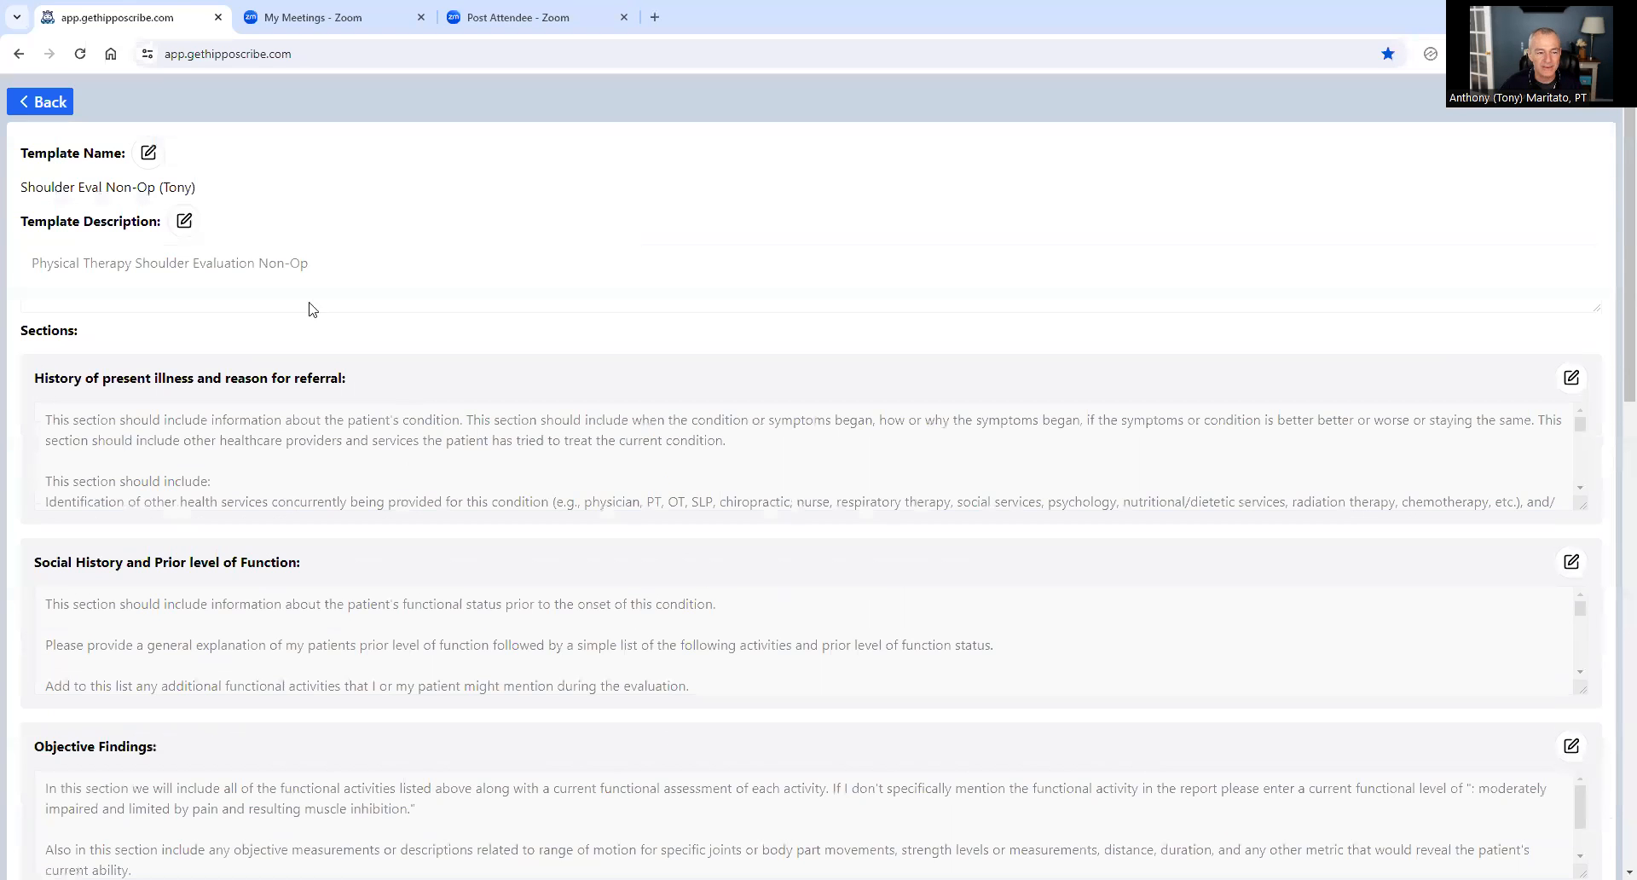
{"action": "left_click", "coordinate": [44, 104]}
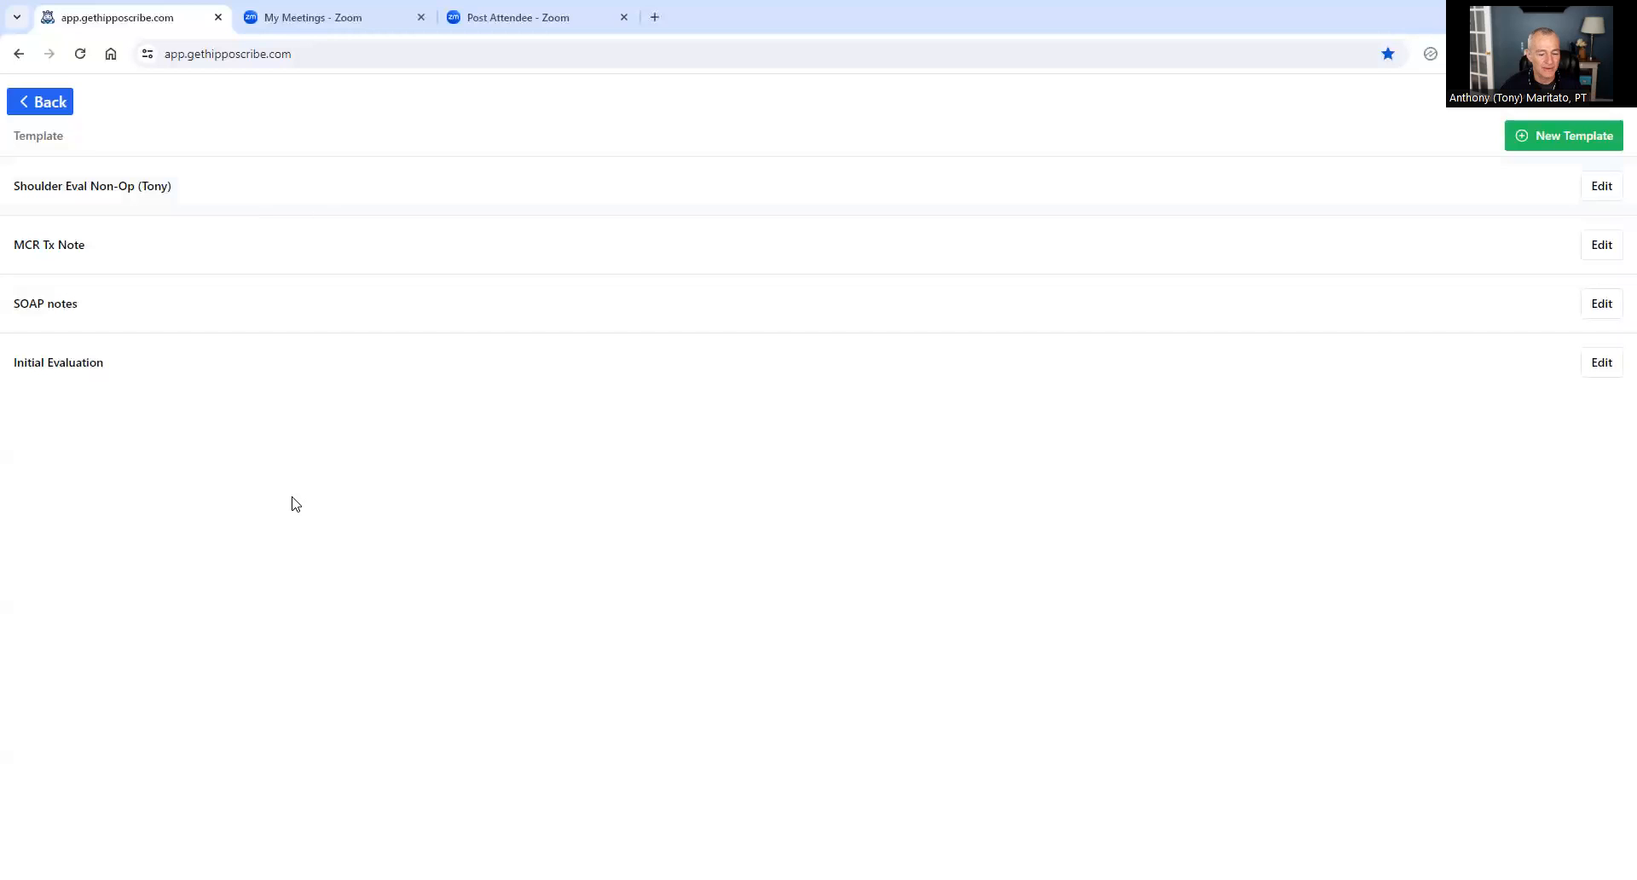
Leave the template list and open the 4/24 07:36 AM left shoulder evaluation session at its Clinical Justification section.
{"action": "left_click", "coordinate": [43, 104]}
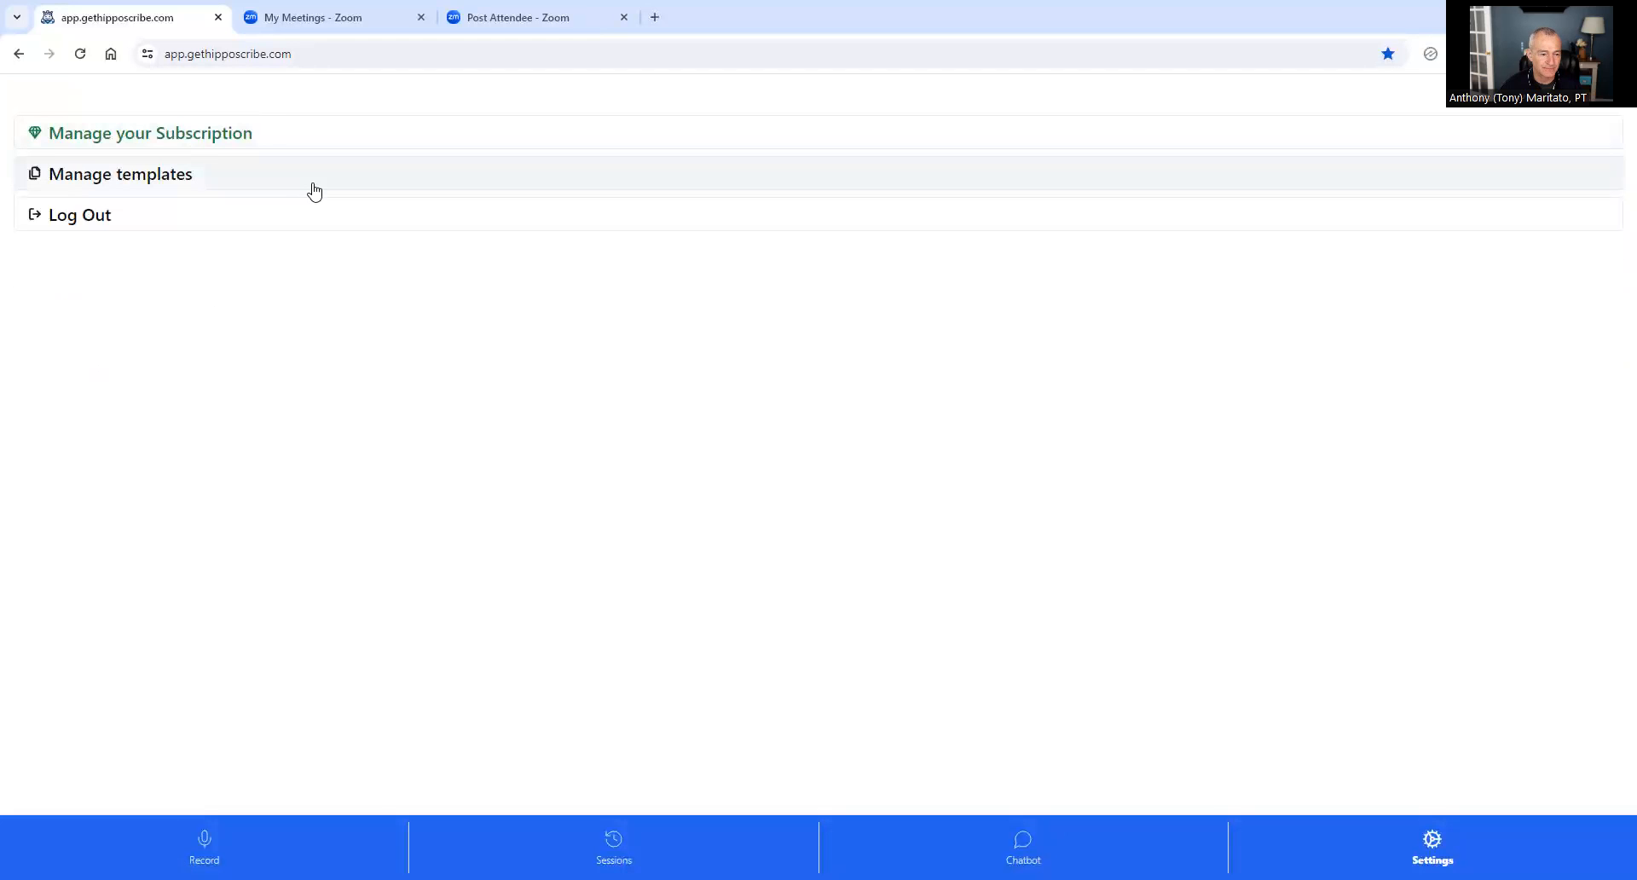
{"action": "left_click", "coordinate": [614, 848]}
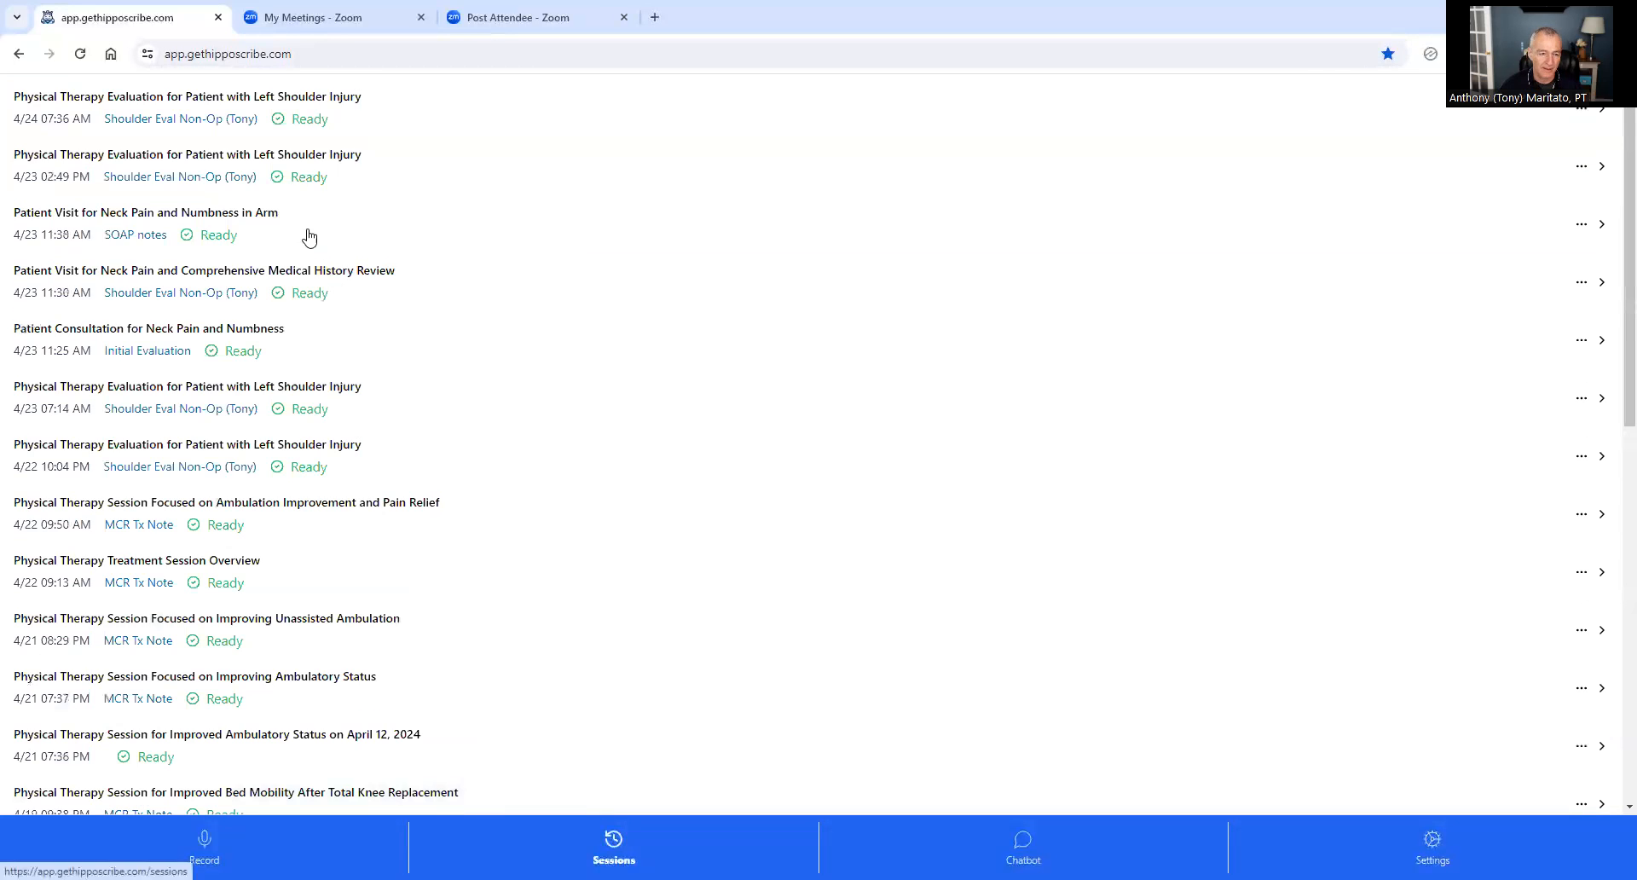
{"action": "left_click", "coordinate": [312, 119]}
{"action": "scroll", "coordinate": [629, 605], "scroll_direction": "down", "scroll_amount": 10}
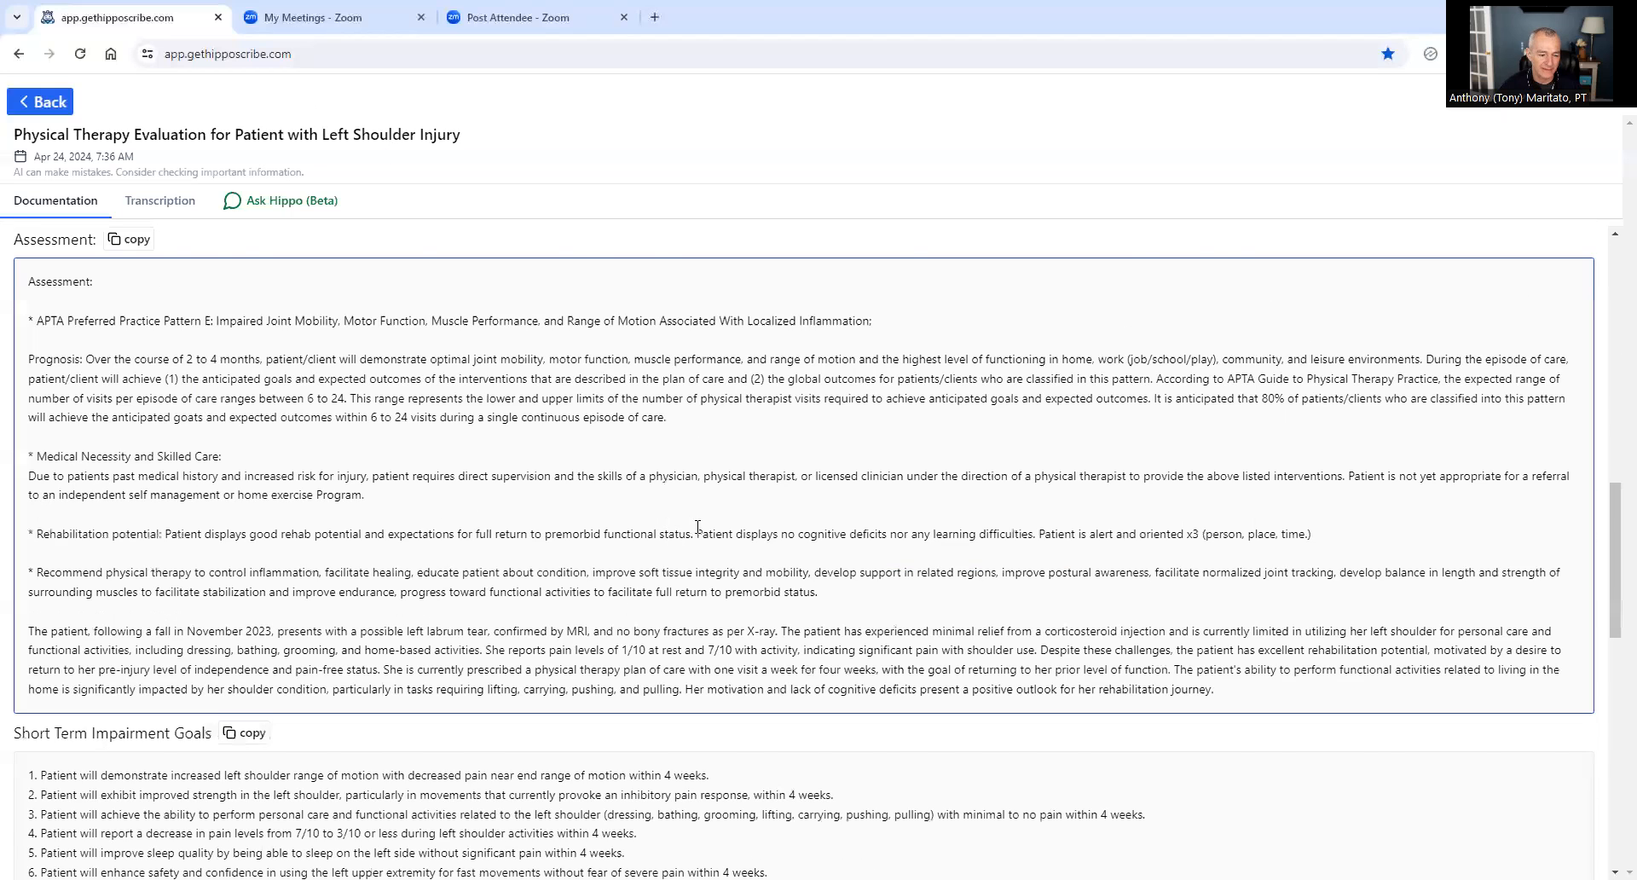
{"action": "scroll", "coordinate": [712, 556], "scroll_direction": "down", "scroll_amount": 10}
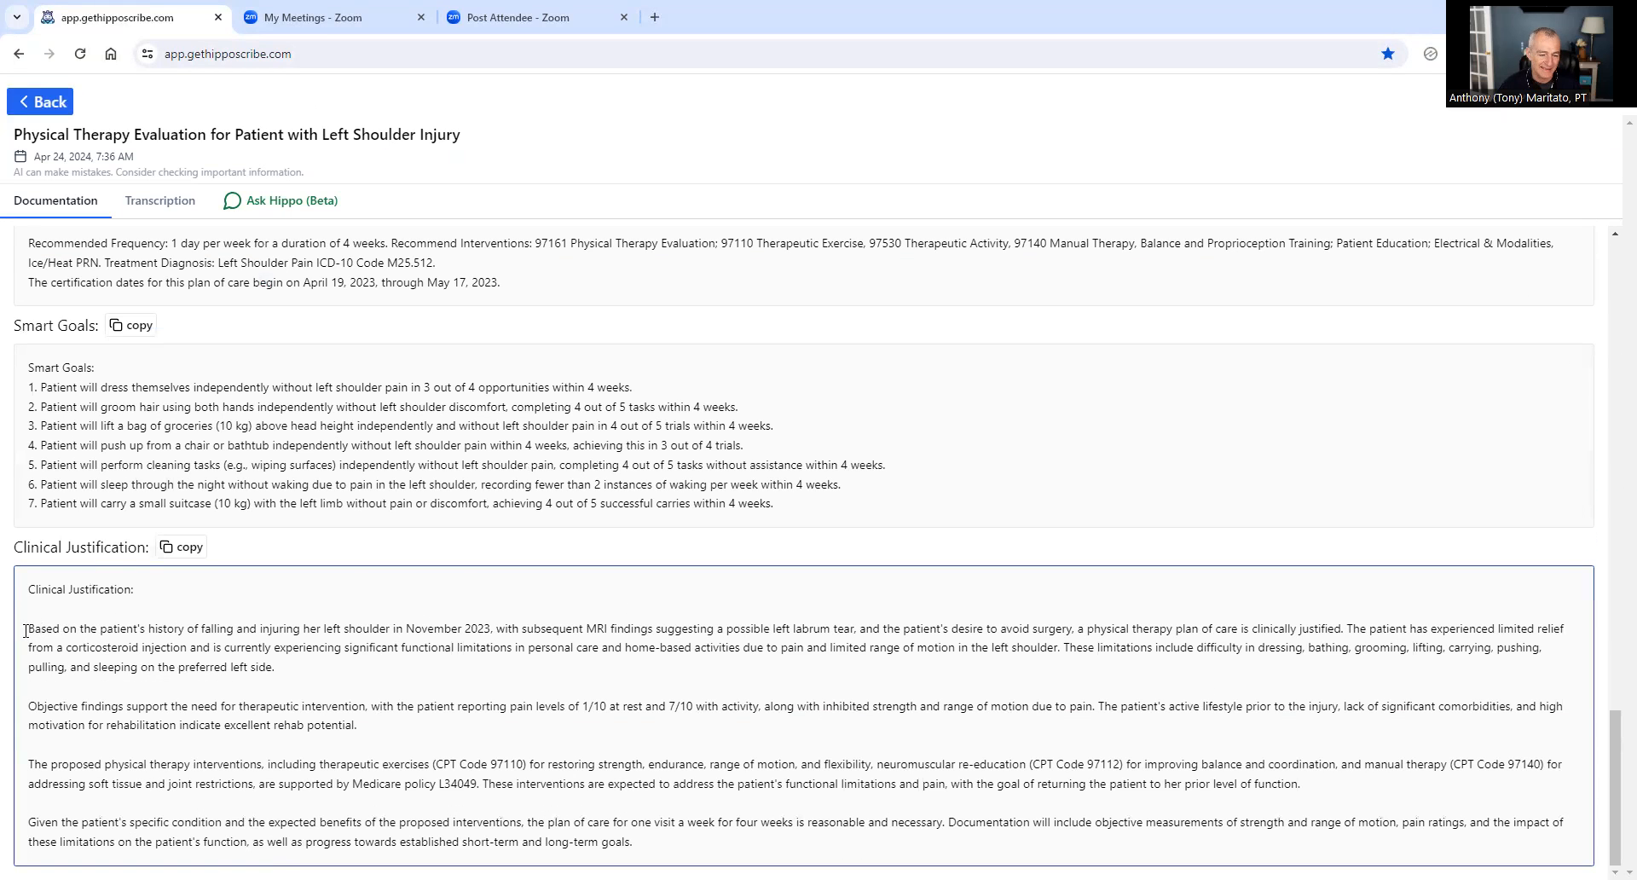
Highlight the Clinical Justification text, narrowing to the proposed interventions paragraph, its code 97112 and the Medicare policy L34049 reference.
{"action": "left_click_drag", "start_coordinate": [31, 631], "coordinate": [648, 845]}
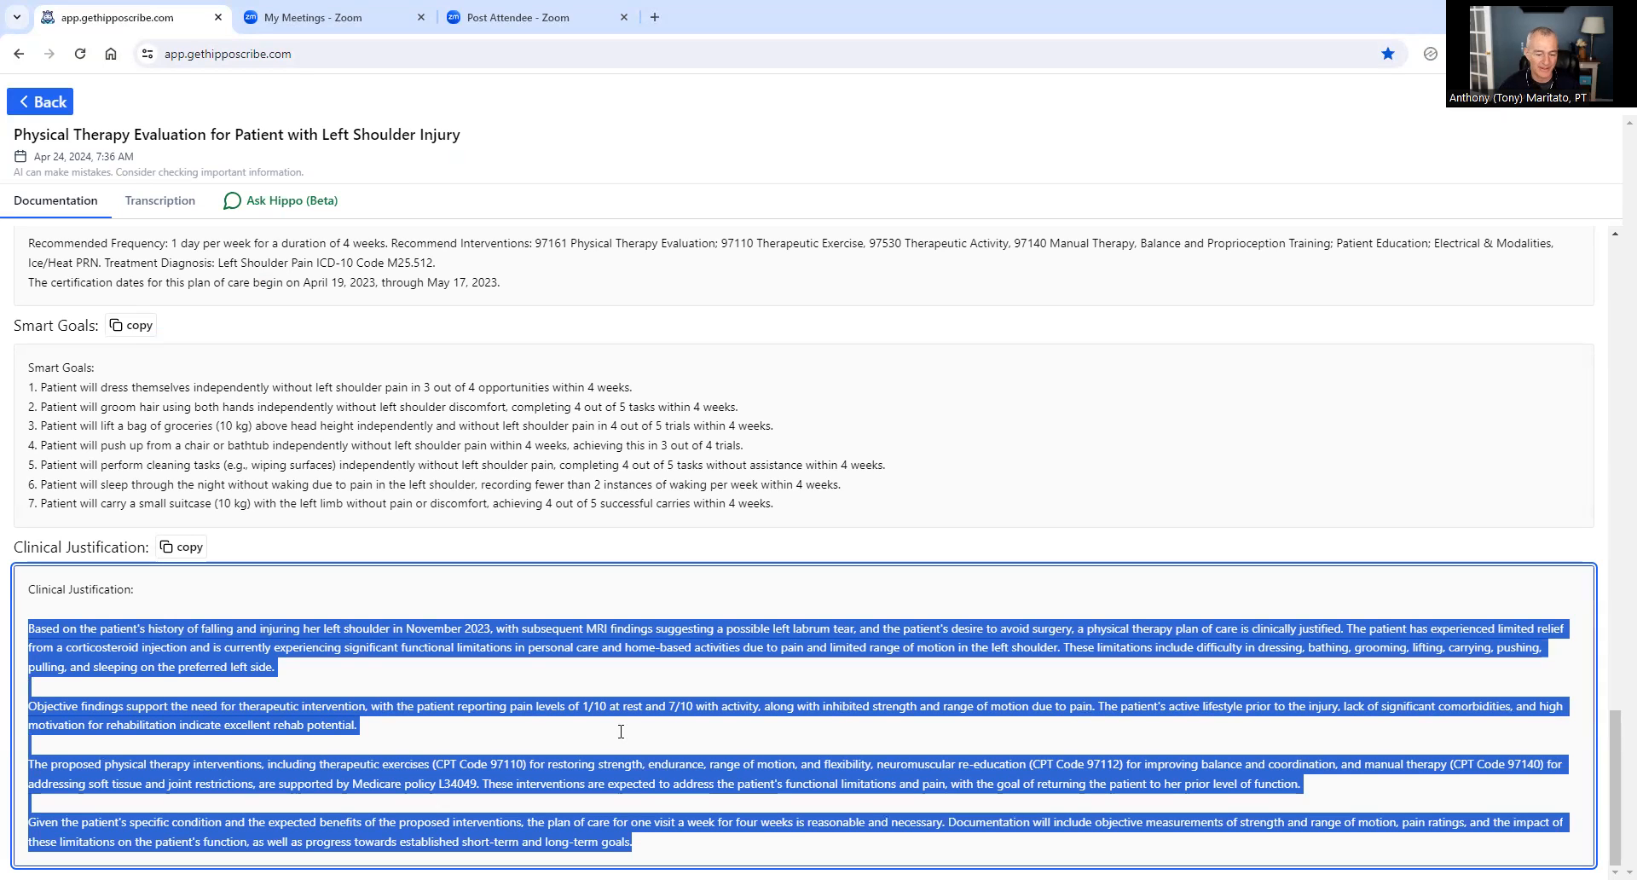
{"action": "left_click", "coordinate": [530, 765]}
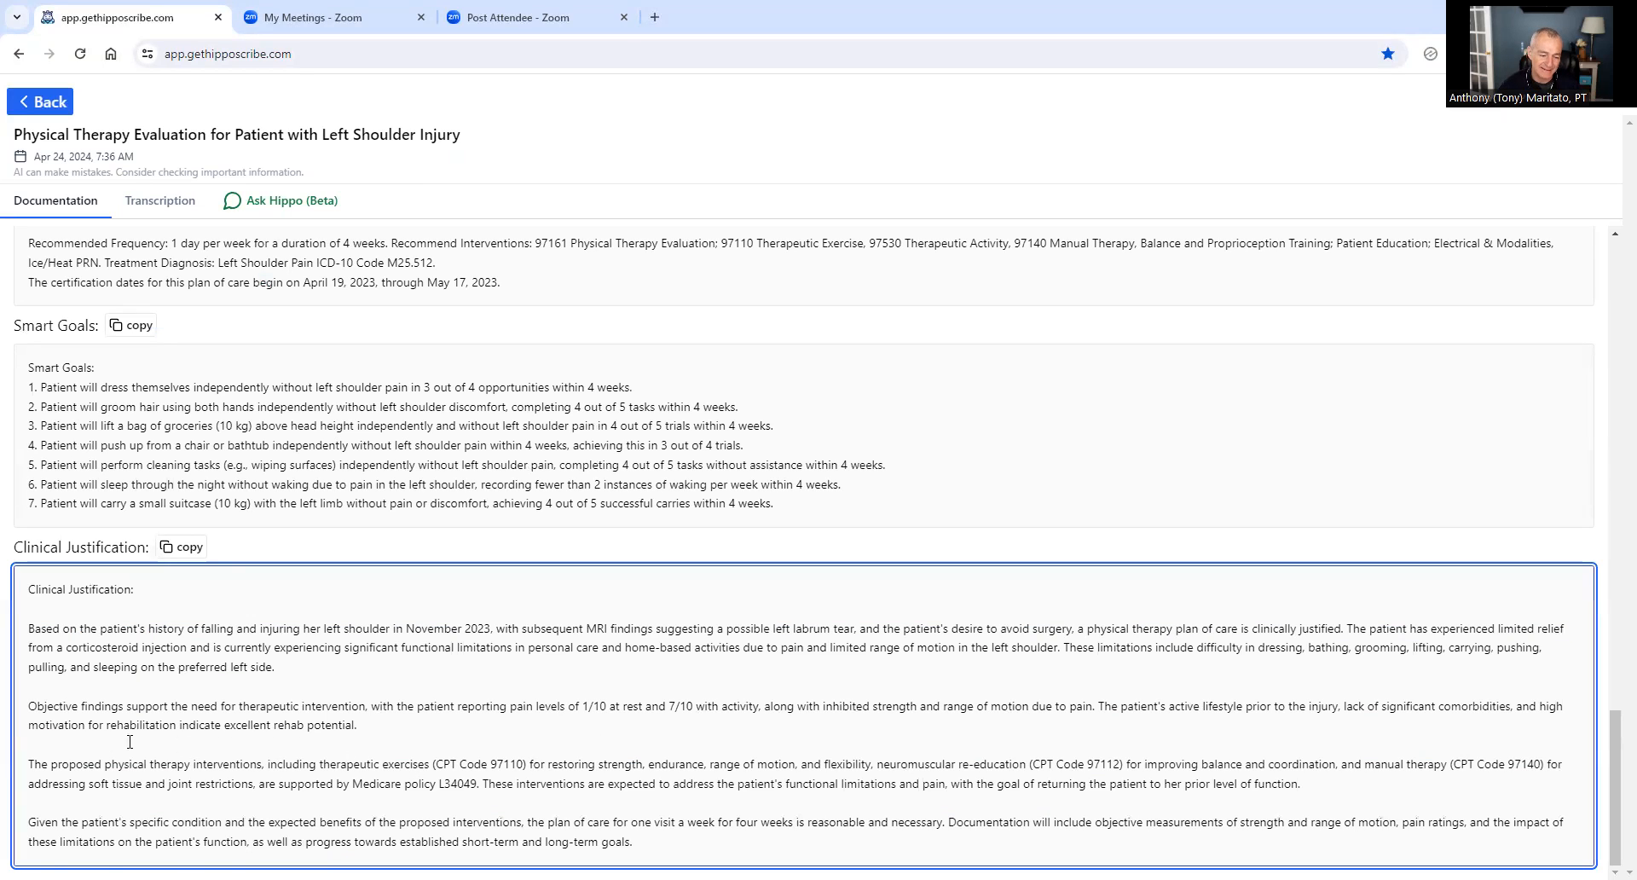
{"action": "left_click_drag", "start_coordinate": [31, 766], "coordinate": [1321, 803]}
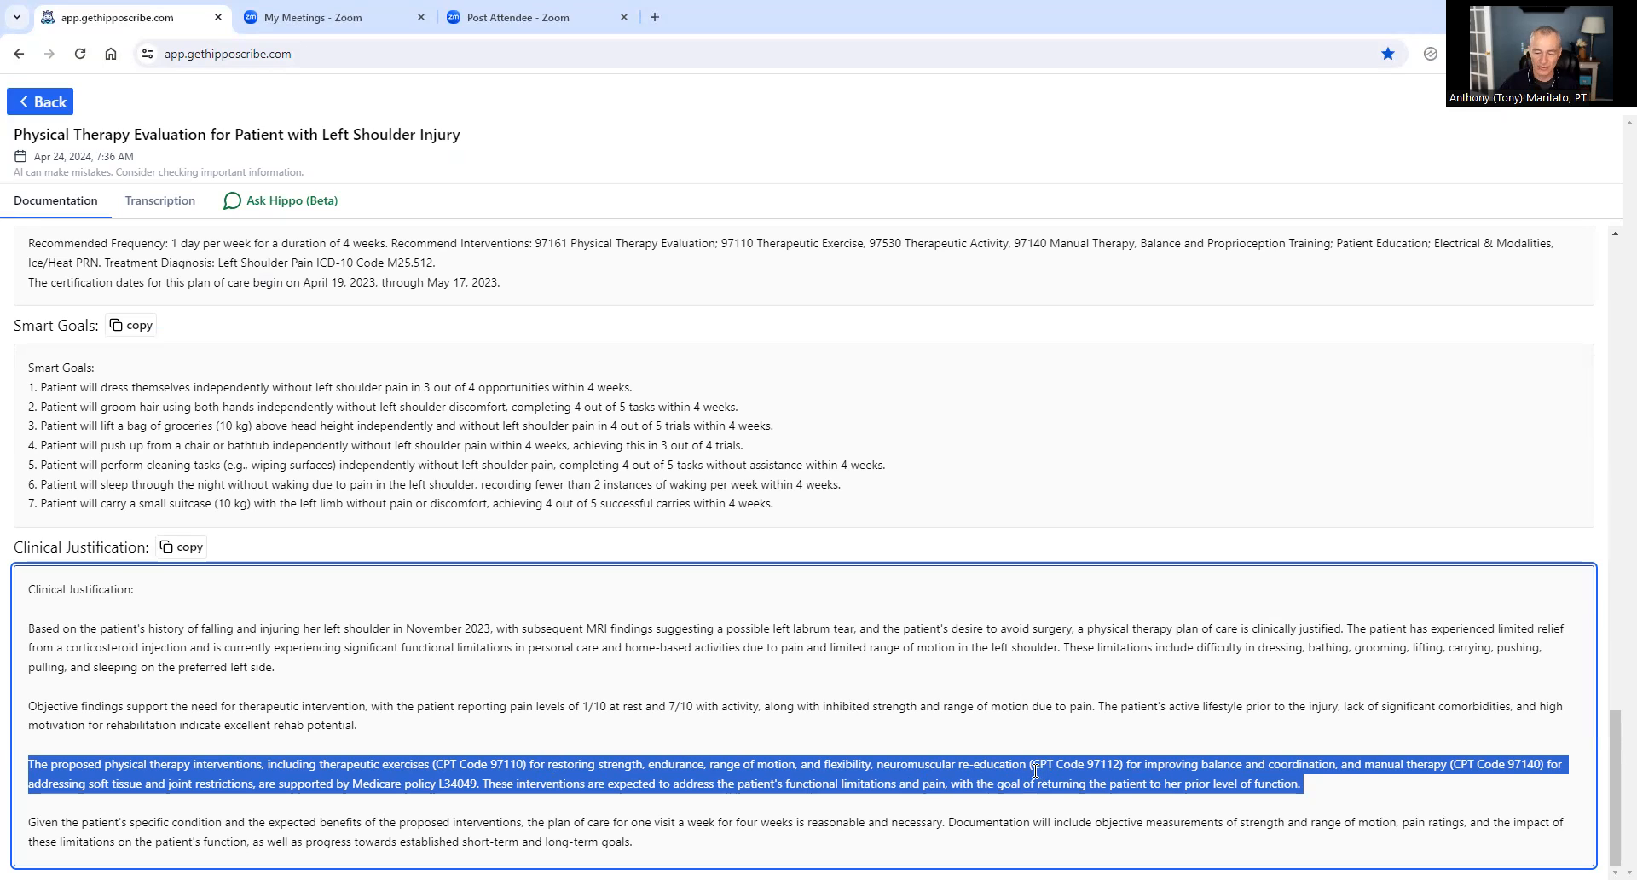
{"action": "double_click", "coordinate": [1108, 762]}
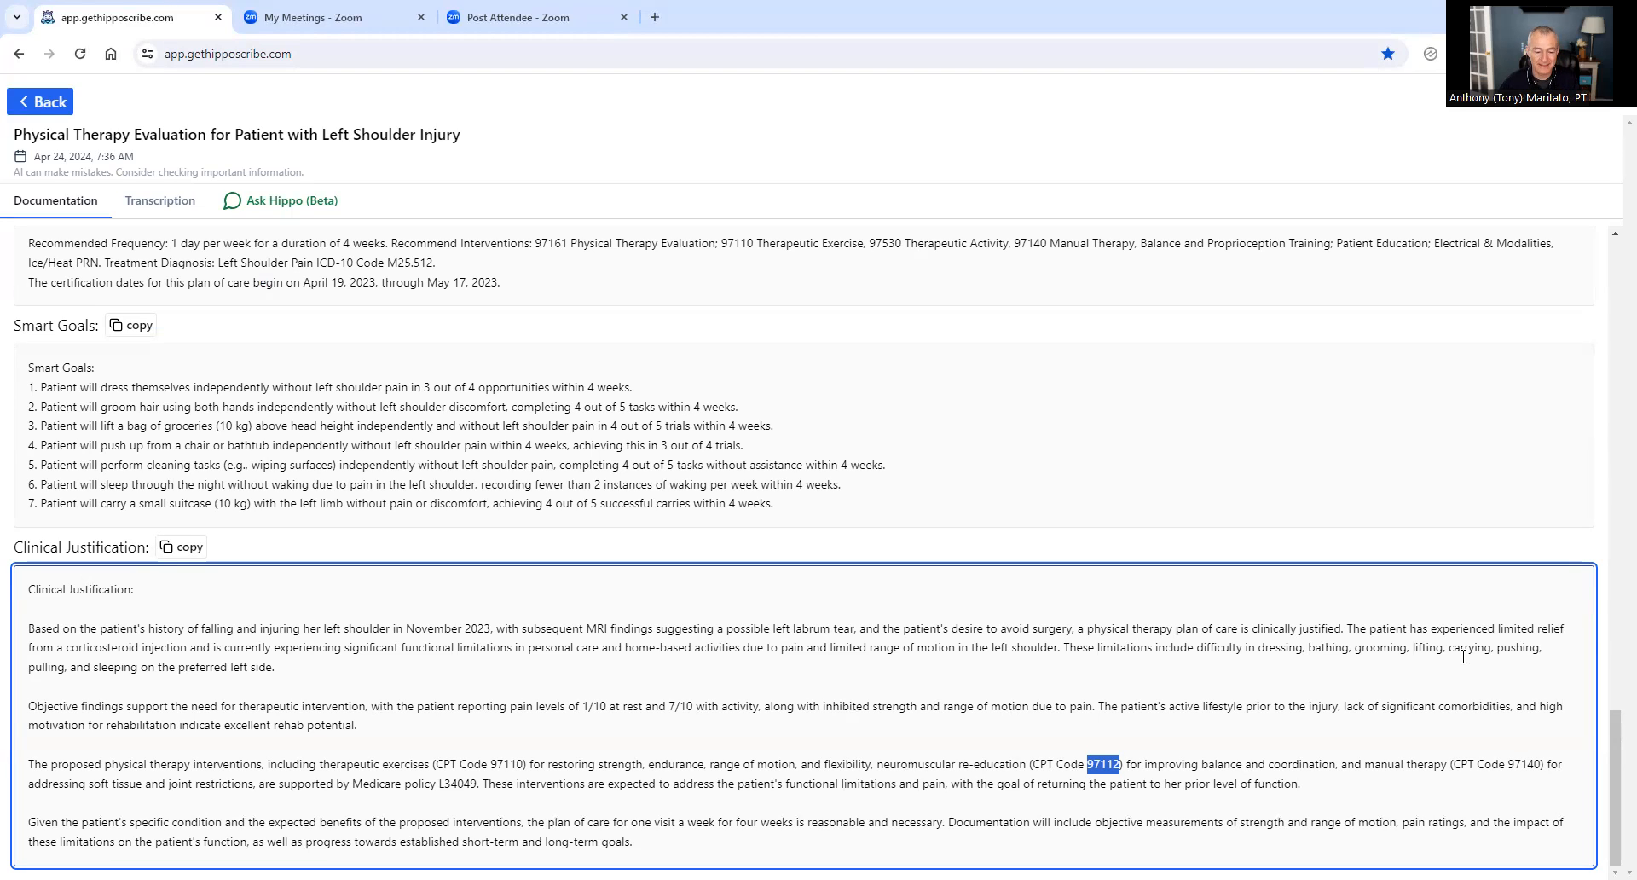
{"action": "left_click_drag", "start_coordinate": [353, 785], "coordinate": [451, 783]}
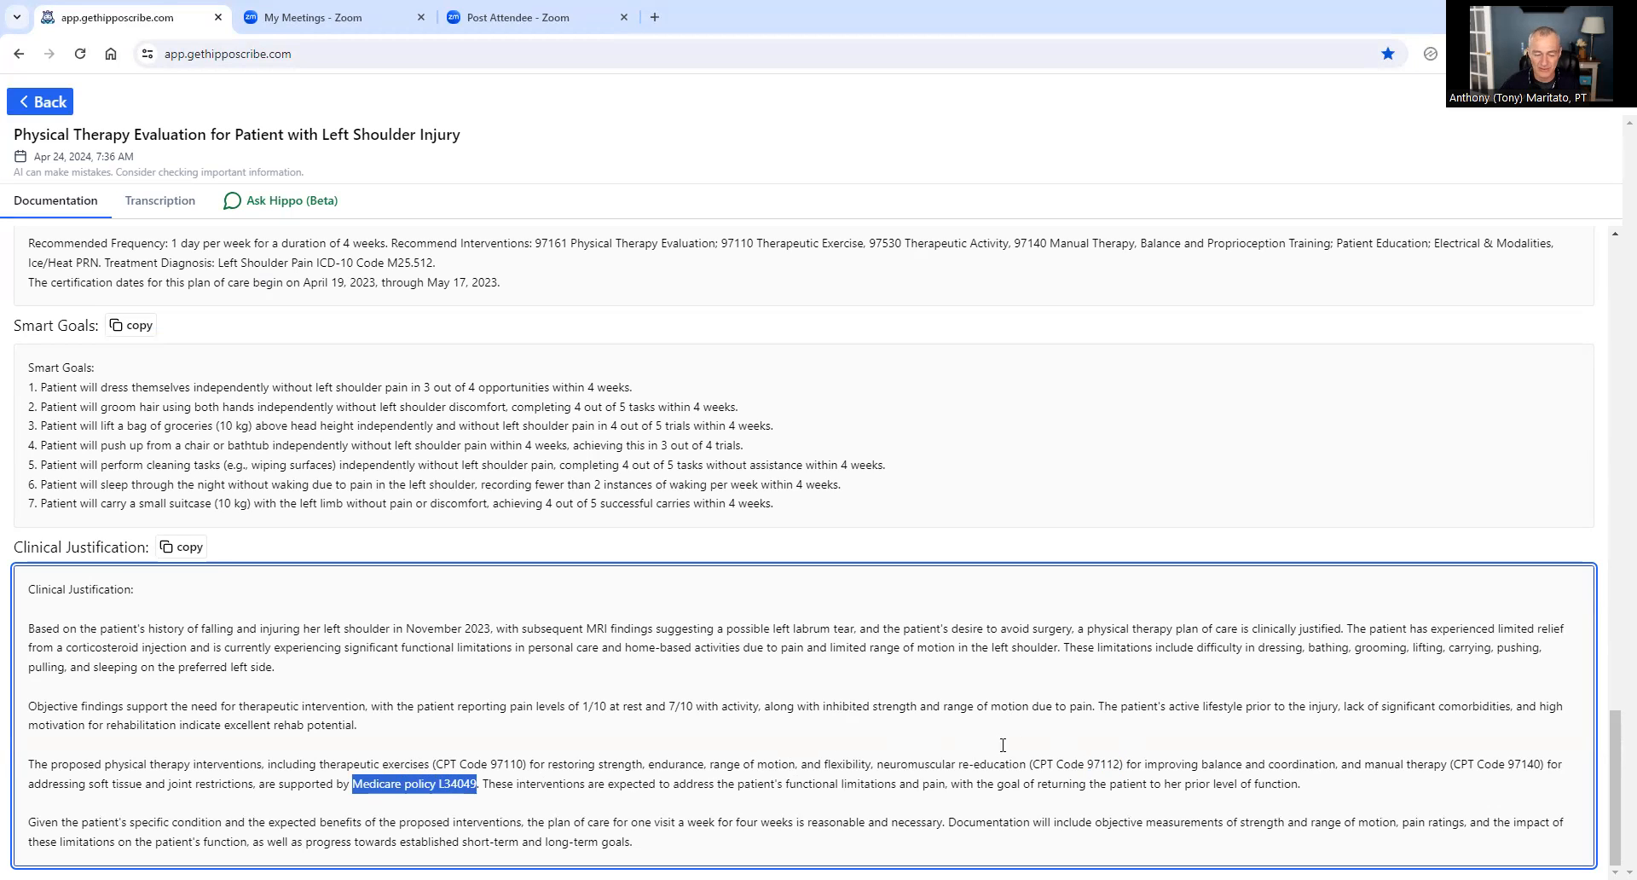
Highlight code 97110 and the strength and endurance wording in the interventions paragraph, plus the objective findings paragraph above it.
{"action": "double_click", "coordinate": [500, 765]}
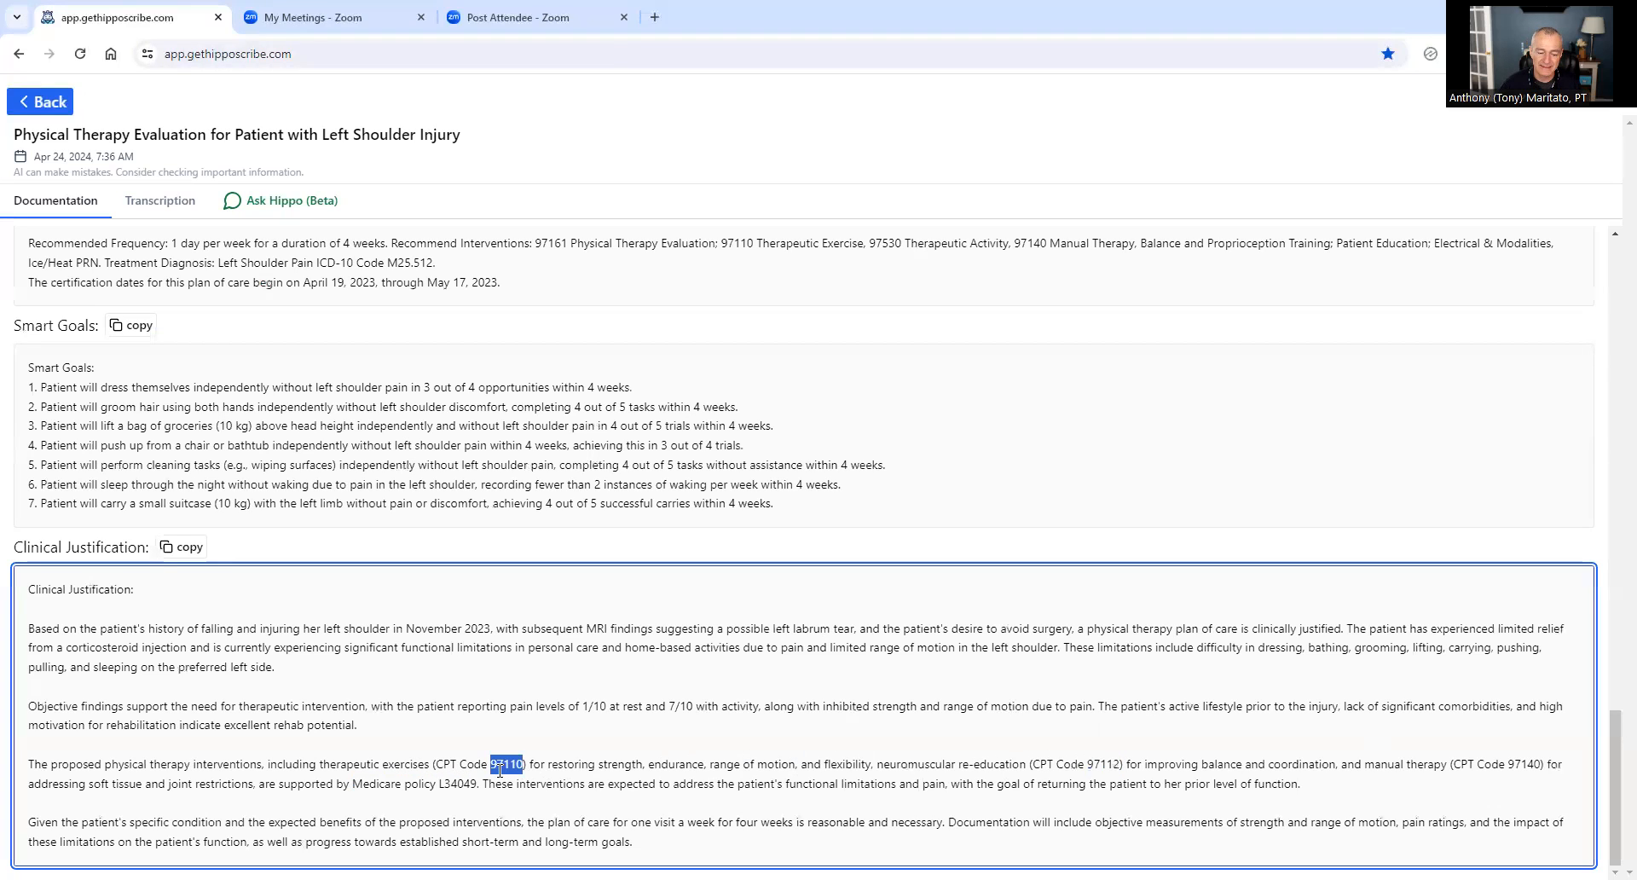
{"action": "double_click", "coordinate": [1070, 764]}
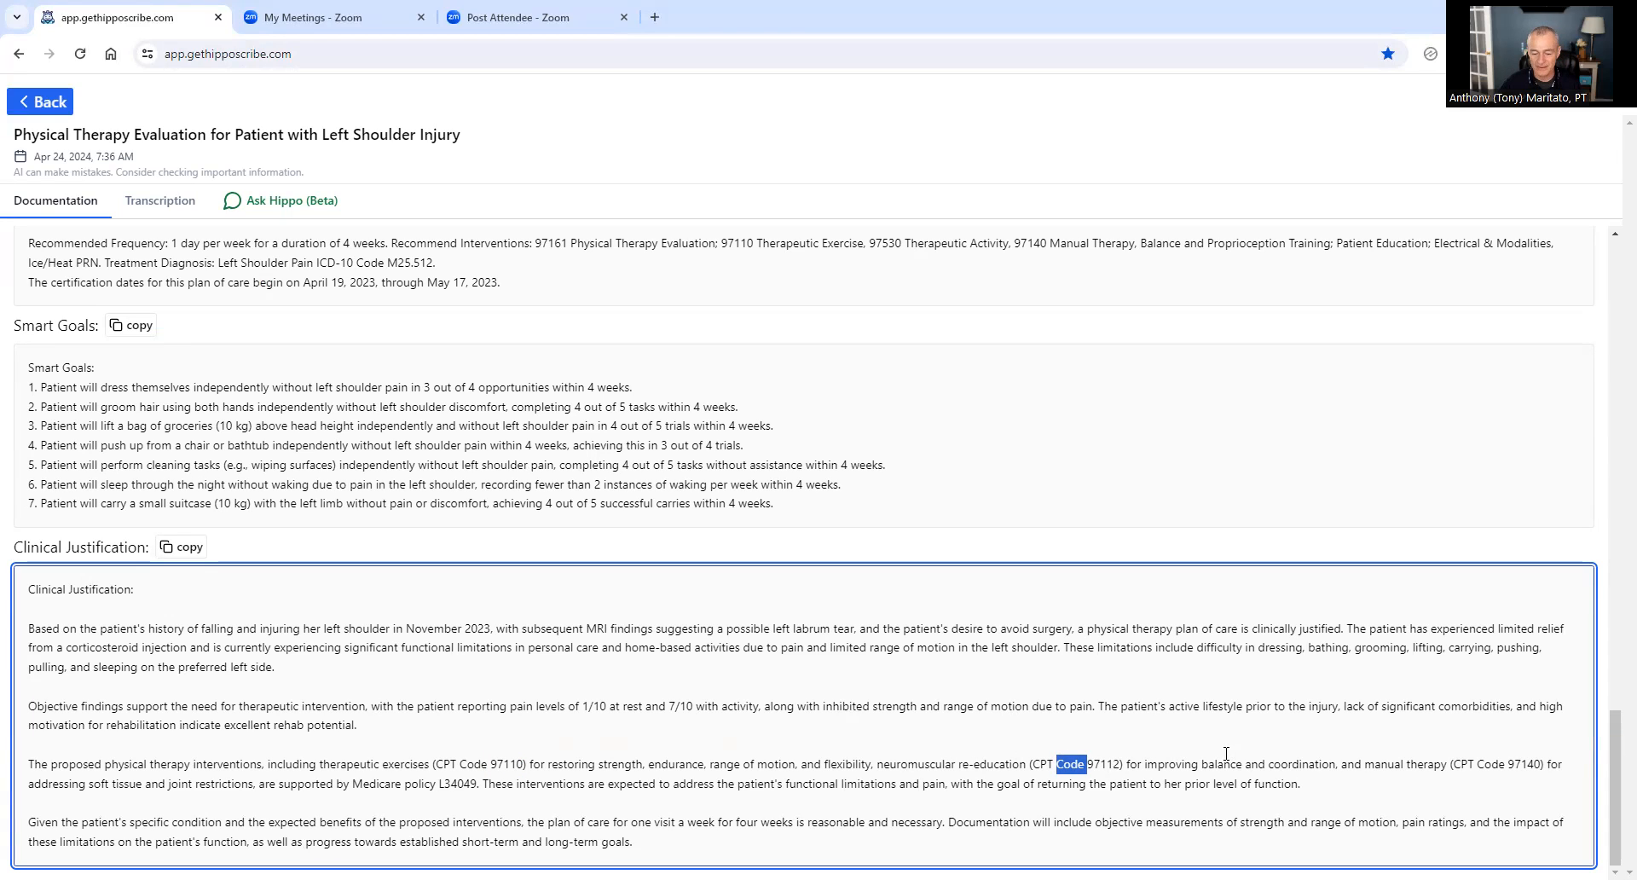
{"action": "left_click_drag", "start_coordinate": [549, 764], "coordinate": [630, 764]}
{"action": "double_click", "coordinate": [653, 764]}
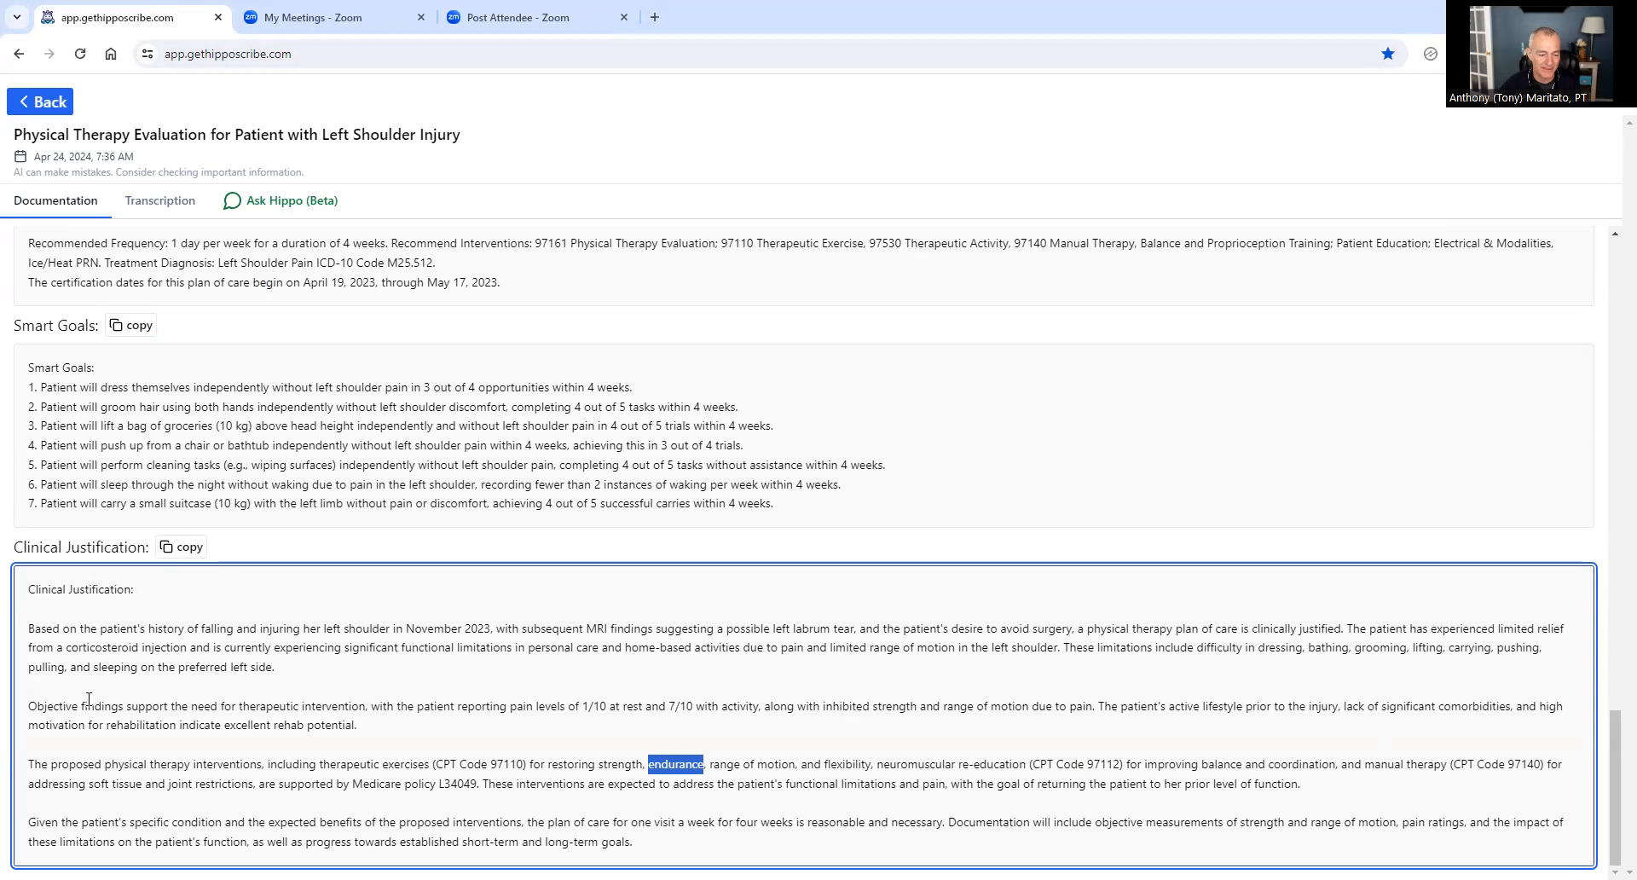
{"action": "left_click_drag", "start_coordinate": [29, 706], "coordinate": [416, 729]}
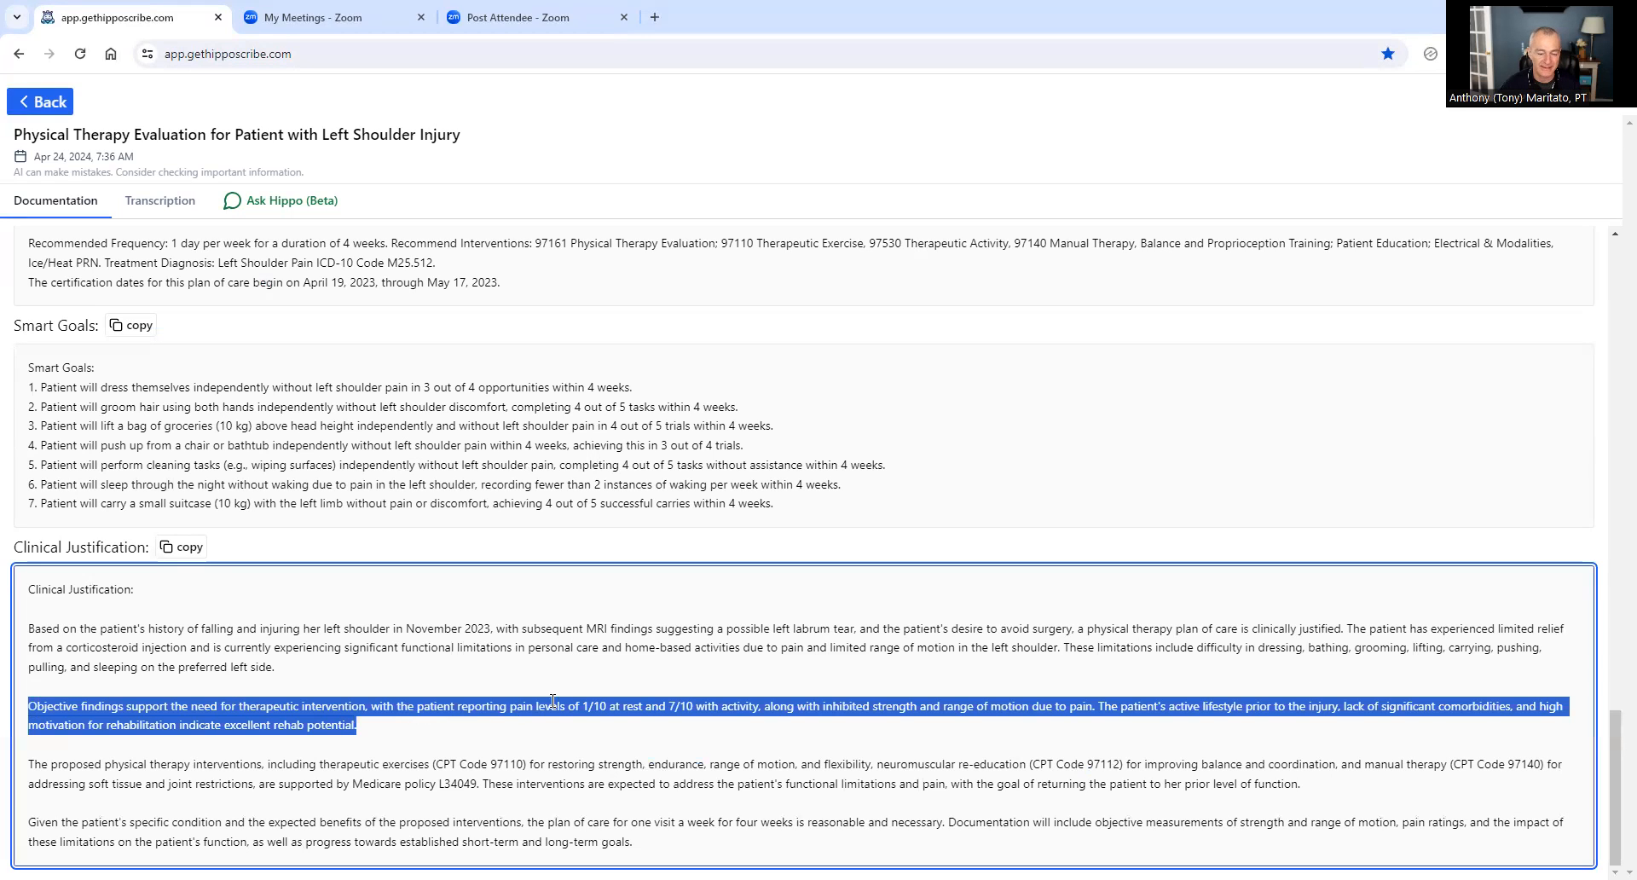